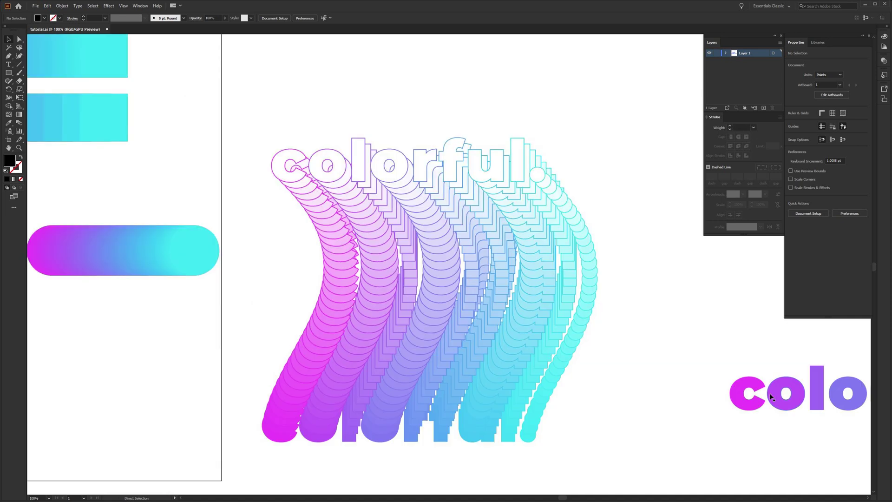
Look over the finished colorful lettering, its curved spine and the example gradient shapes around the artboard.
left_click_drag(774, 353, 439, 321)
scroll(440, 322, "right", 10)
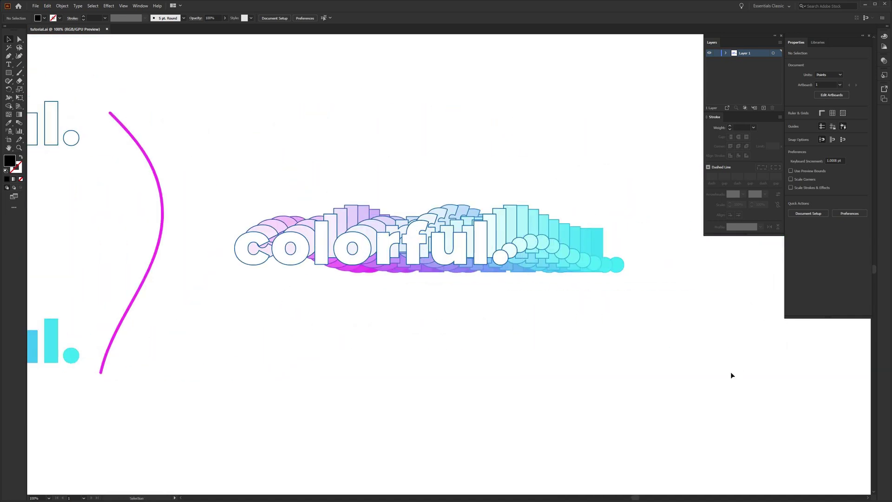
scroll(247, 285, "left", 10)
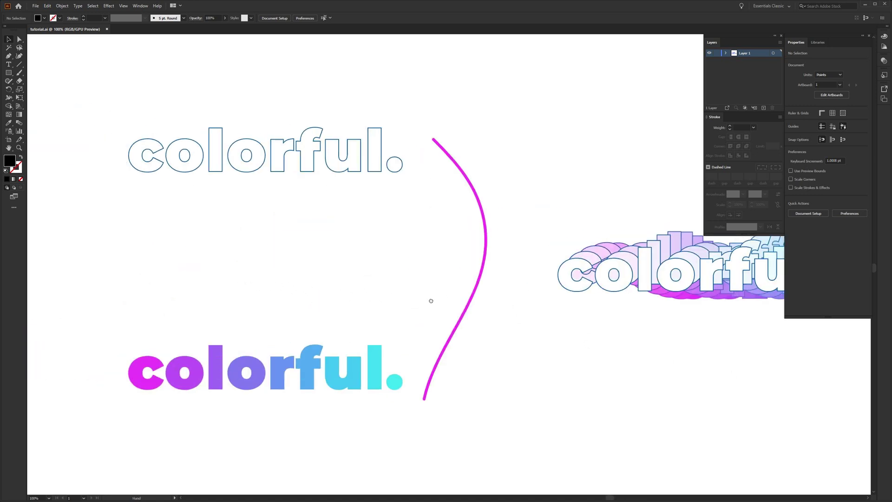
scroll(593, 306, "left", 2)
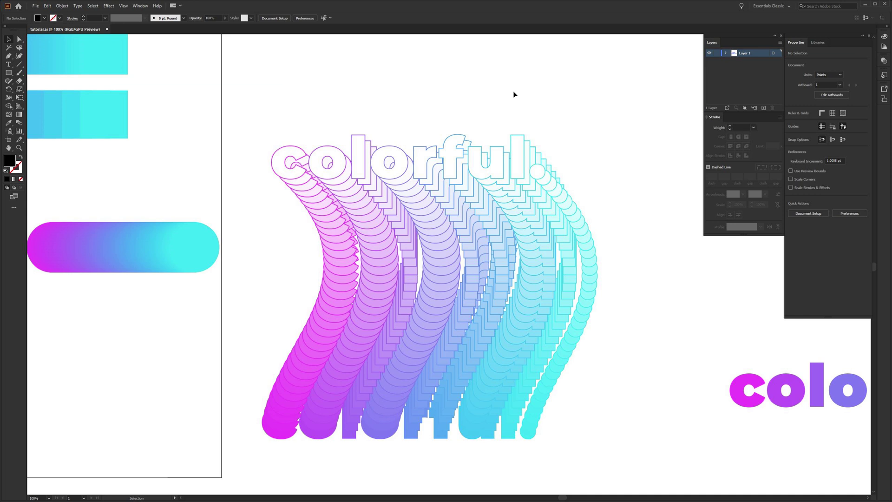
left_click_drag(378, 110, 452, 151)
scroll(453, 150, "up", 2)
scroll(513, 151, "left", 2)
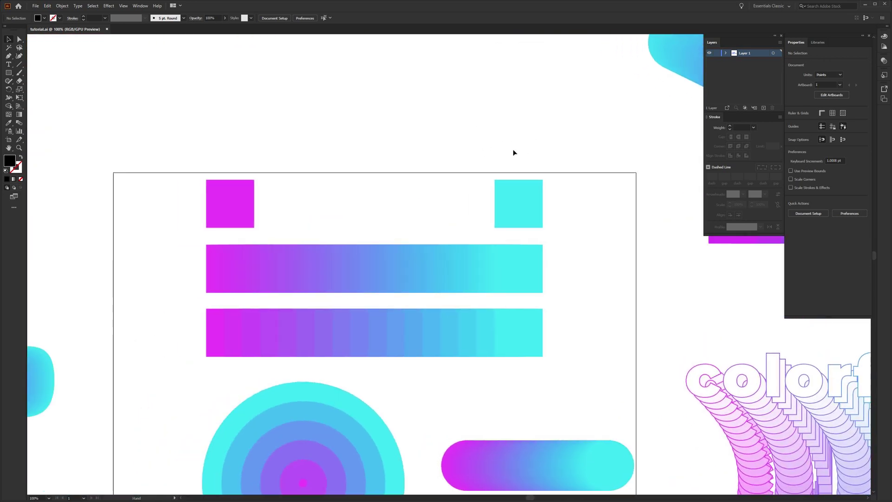
Move the smooth gradient bar above the artboard and shift the stepped bar up beneath the two squares.
left_click_drag(381, 288, 420, 139)
left_click_drag(385, 331, 385, 266)
left_click(403, 210)
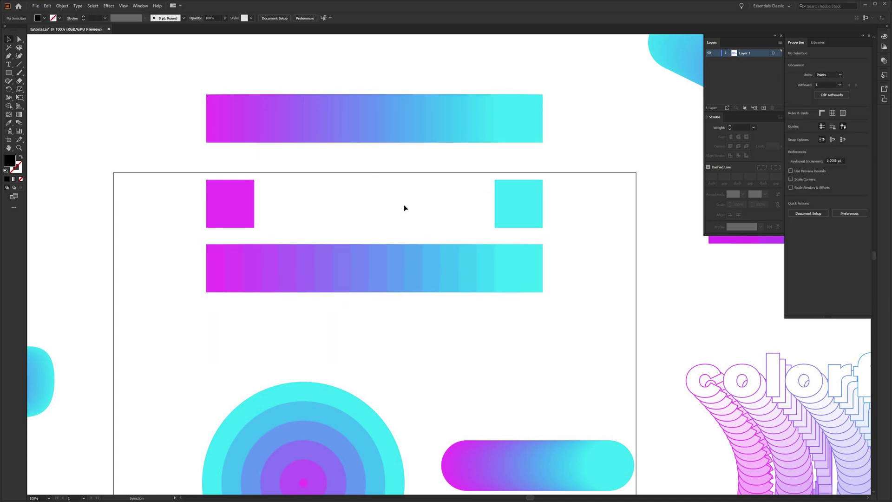
left_click(233, 219)
left_click(528, 213)
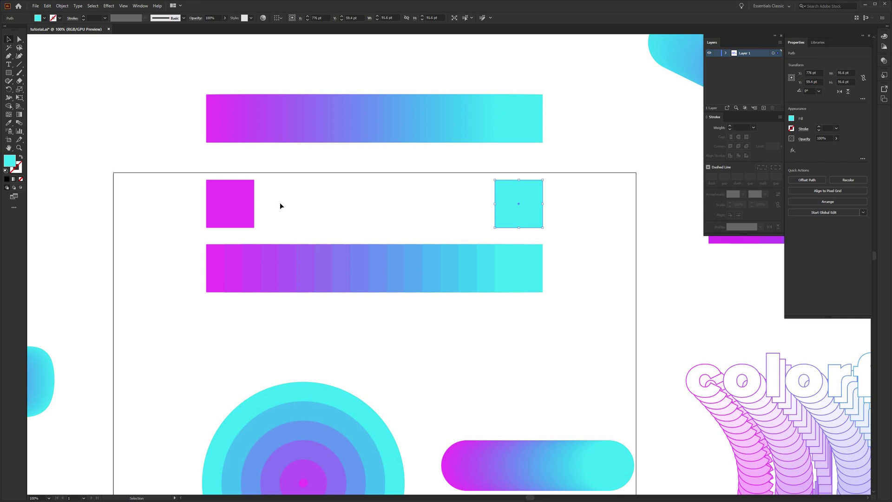
left_click(236, 222)
left_click(502, 212)
key("a")
key("ctrl+=")
left_click_drag(421, 302, 626, 242)
key("v")
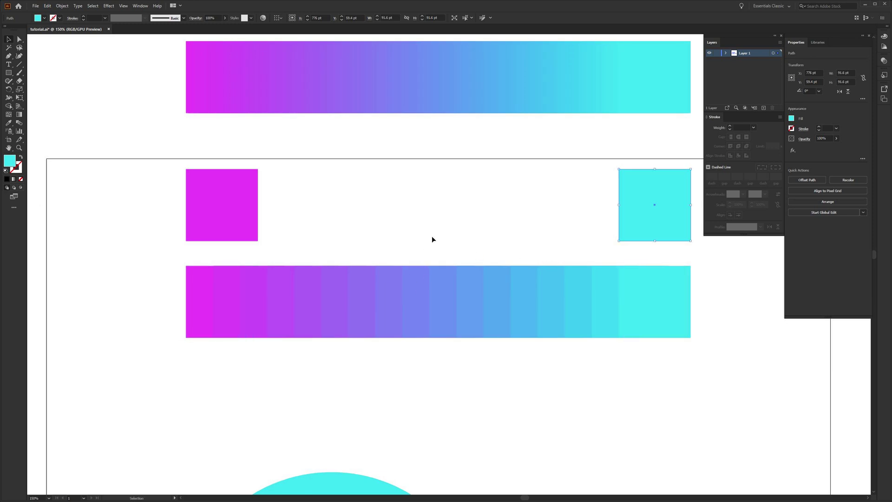
key("ctrl+minus")
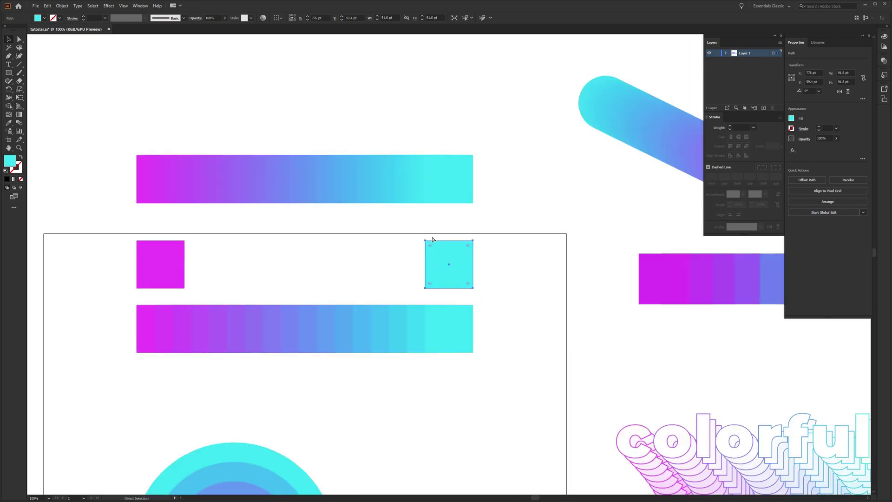
Draw a magenta (ff00f9) square about 74 pt wide, without a stroke, on the blank canvas beside the artboard.
left_click(510, 253)
left_click_drag(501, 279, 199, 256)
left_click_drag(320, 209, 597, 302)
left_click(597, 303)
key("ctrl+plus")
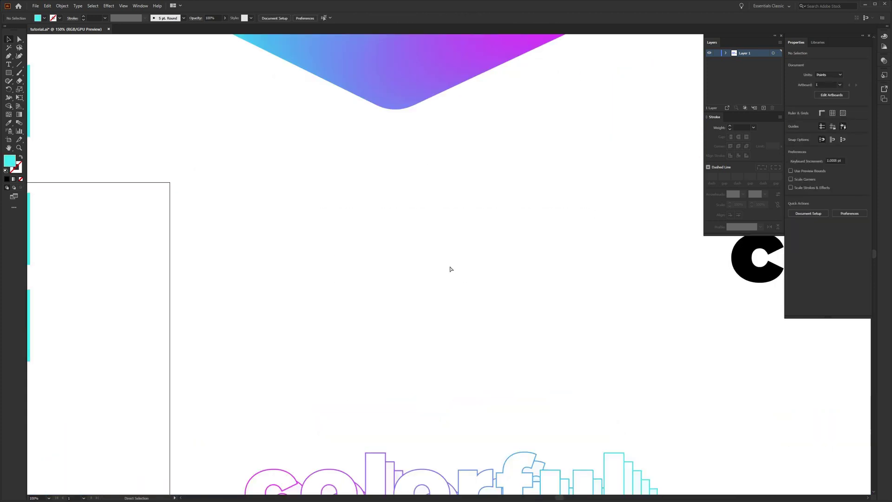
left_click_drag(450, 263, 418, 216)
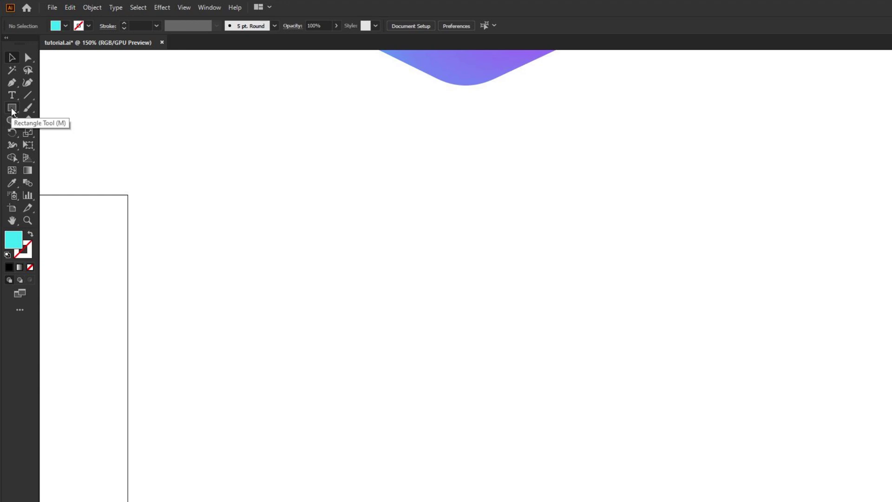
left_click(12, 110)
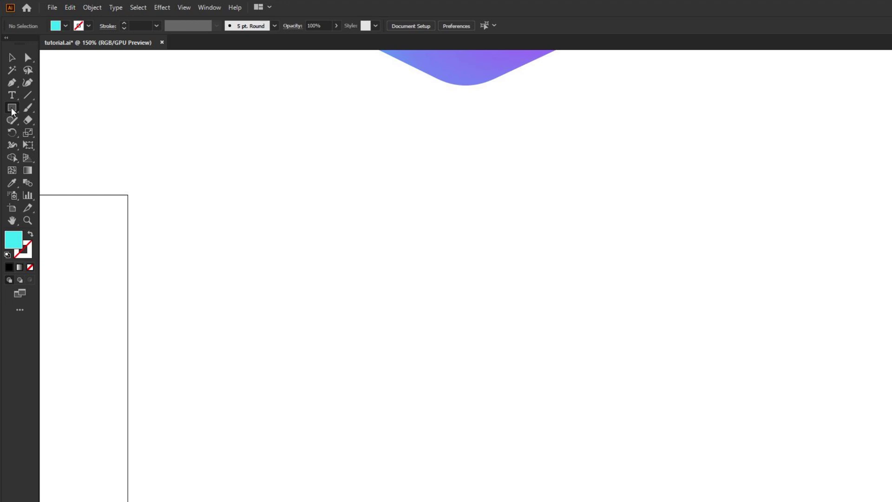
double_click(16, 241)
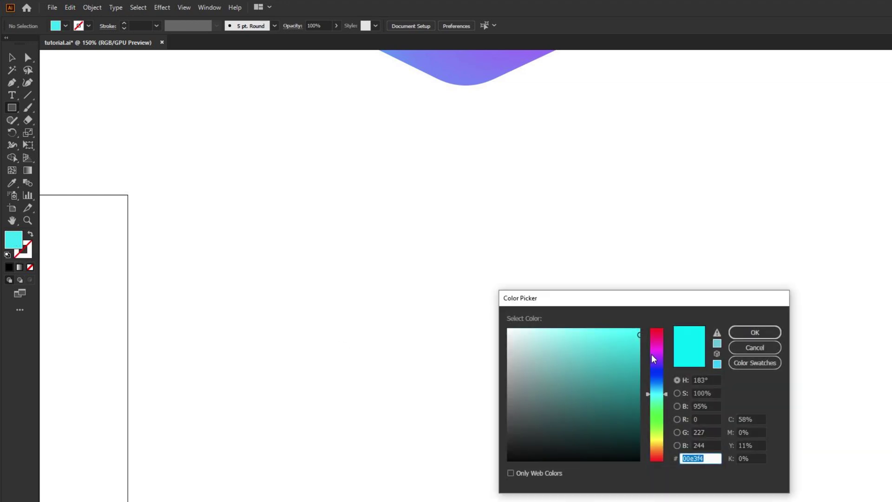
left_click_drag(654, 358, 650, 329)
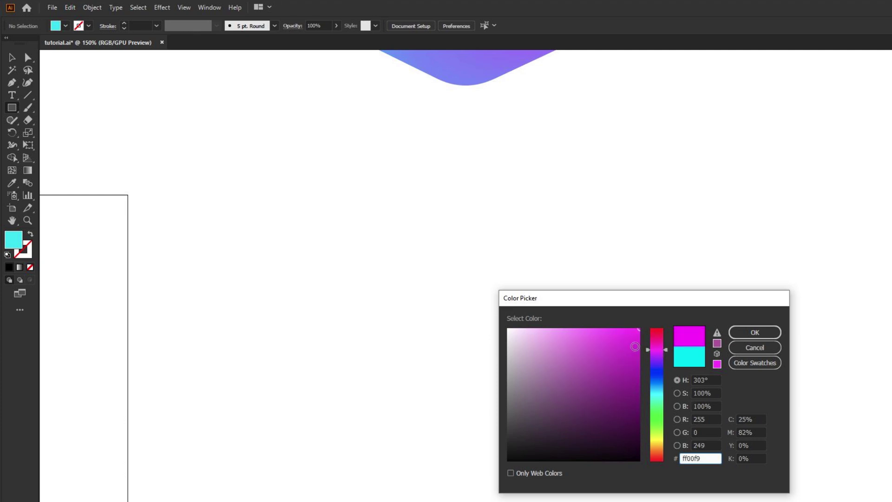
left_click(766, 336)
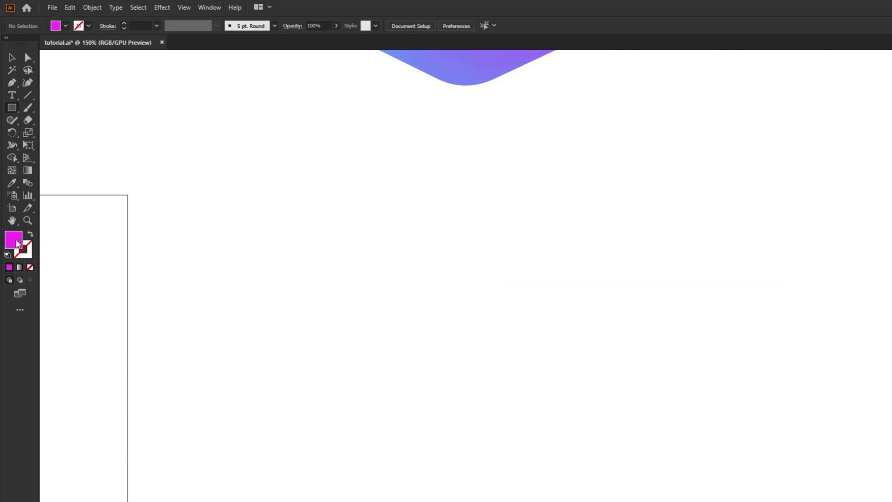
left_click(29, 251)
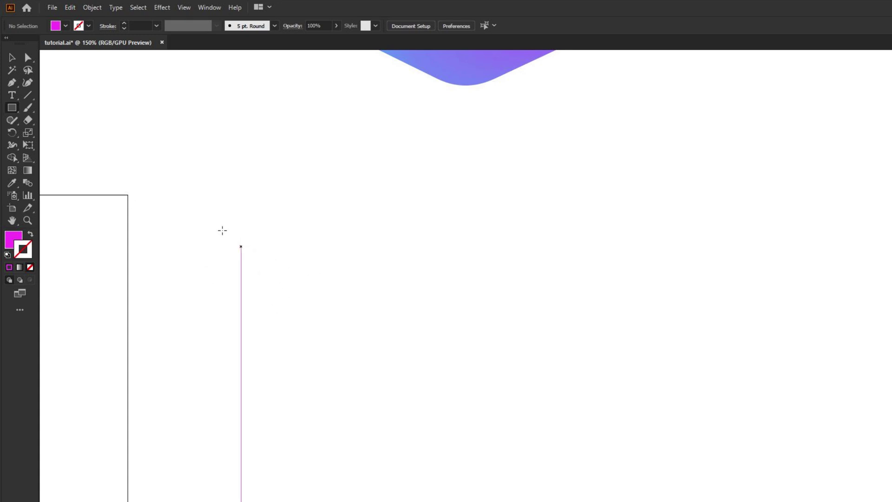
mouse_move(219, 228)
left_mouse_down()
mouse_move(313, 337)
mouse_move(311, 306)
mouse_move(316, 330)
mouse_move(306, 315)
left_mouse_up()
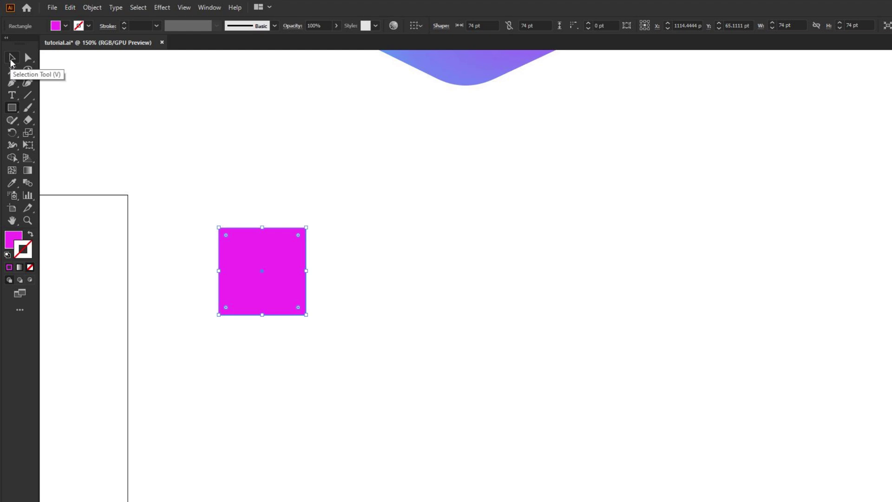
Duplicate the magenta square horizontally, placing the copy about 440 pt to its right.
left_click(10, 59)
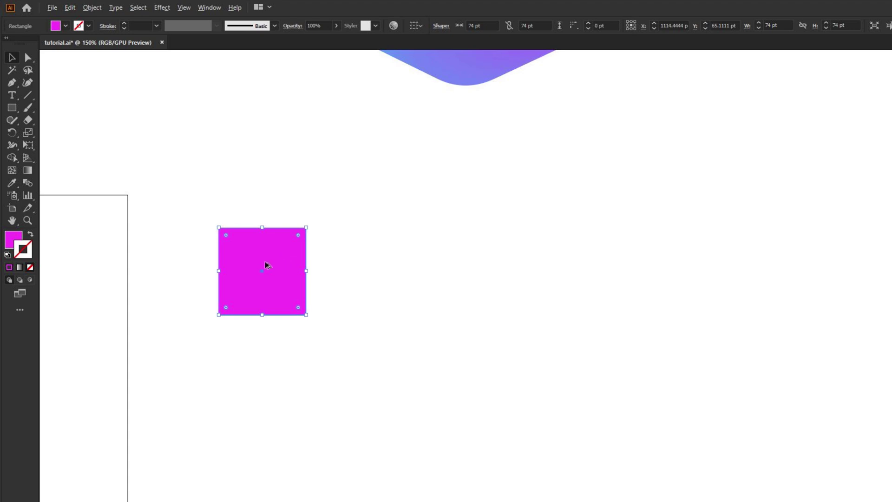
left_click_drag(266, 257, 761, 274)
left_click_drag(548, 282, 774, 291)
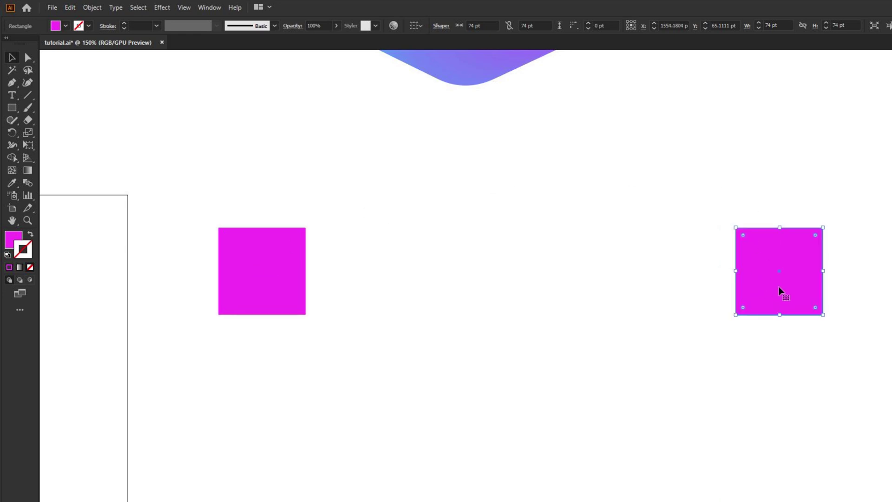
Change the fill of the duplicated square to cyan (00f9ff).
double_click(14, 242)
left_click_drag(578, 298, 482, 246)
left_click(551, 345)
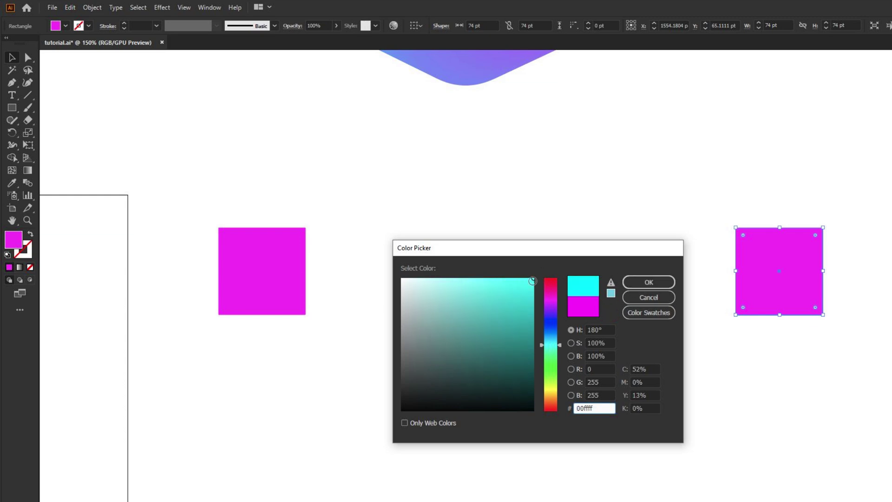
left_click(561, 343)
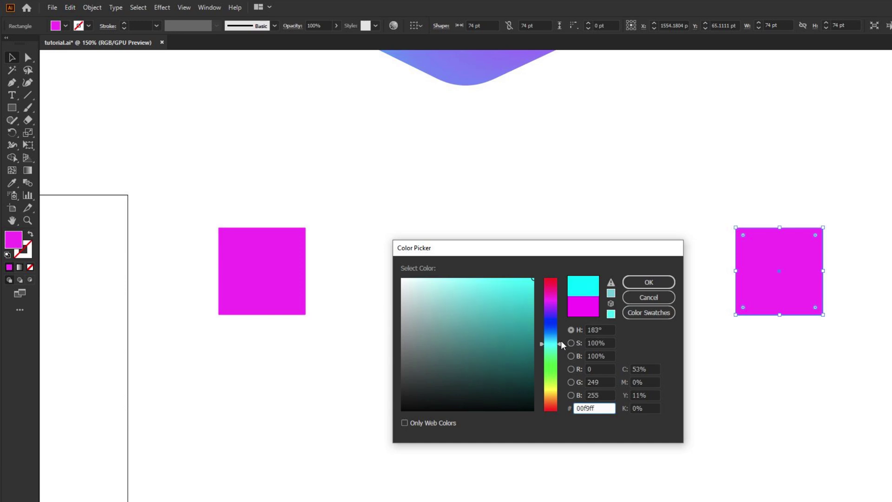
left_click(646, 283)
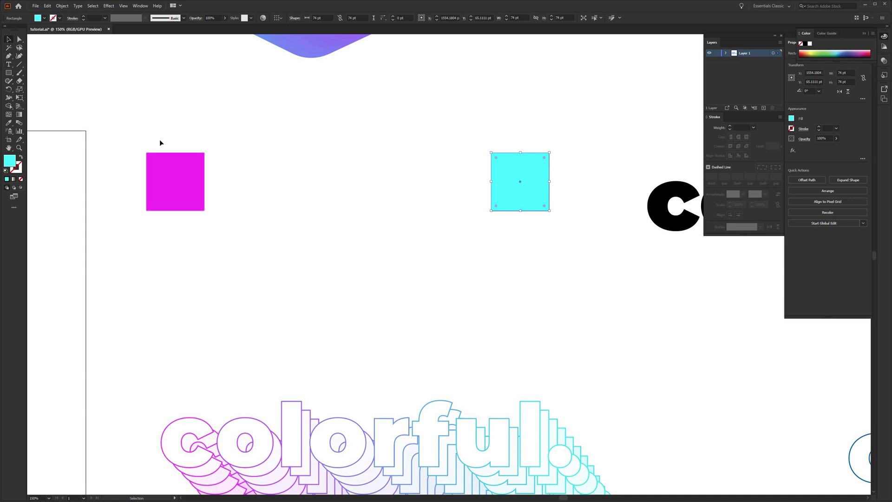
Select both squares and configure the blend options to Specified Steps spacing with 10 steps.
left_click_drag(108, 113, 585, 252)
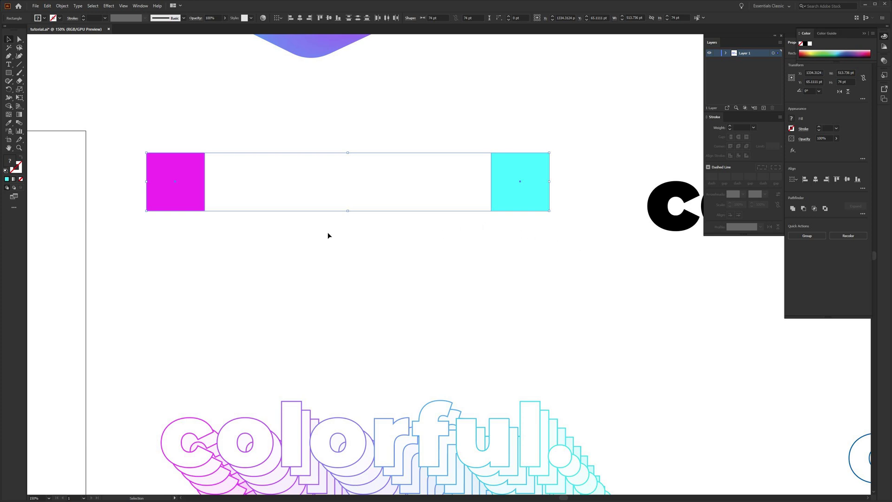
left_click(62, 5)
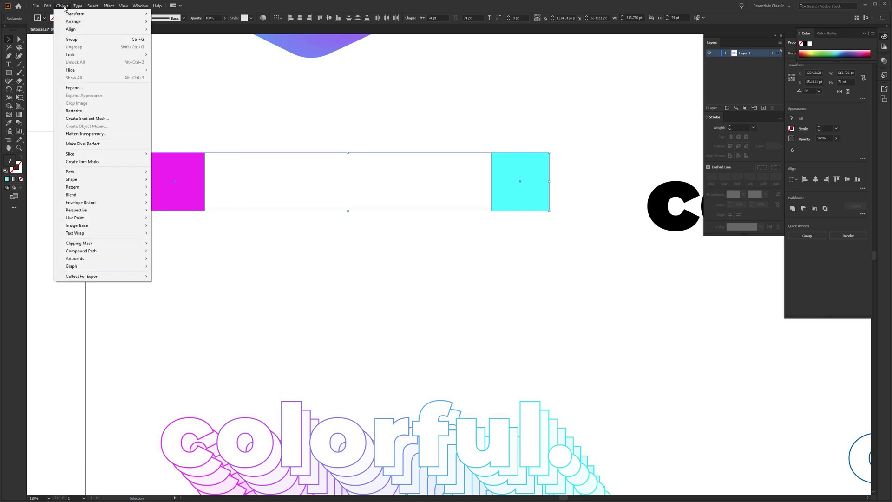
mouse_move(109, 196)
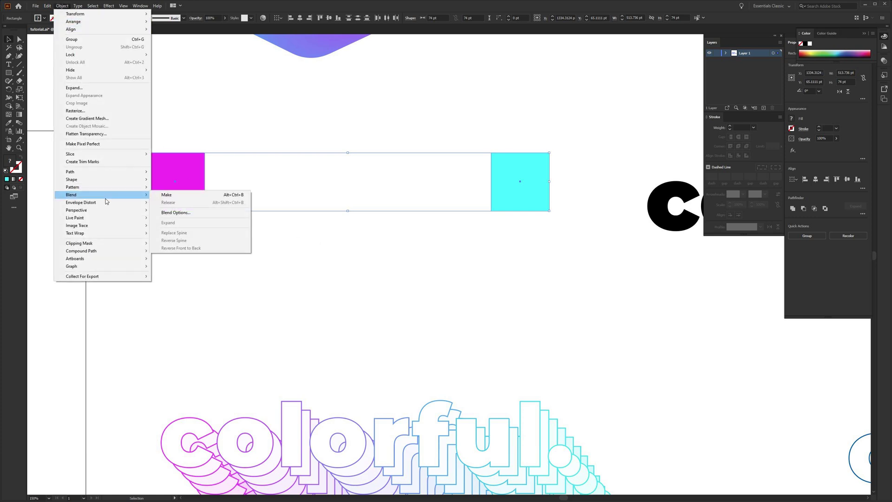
left_click(189, 216)
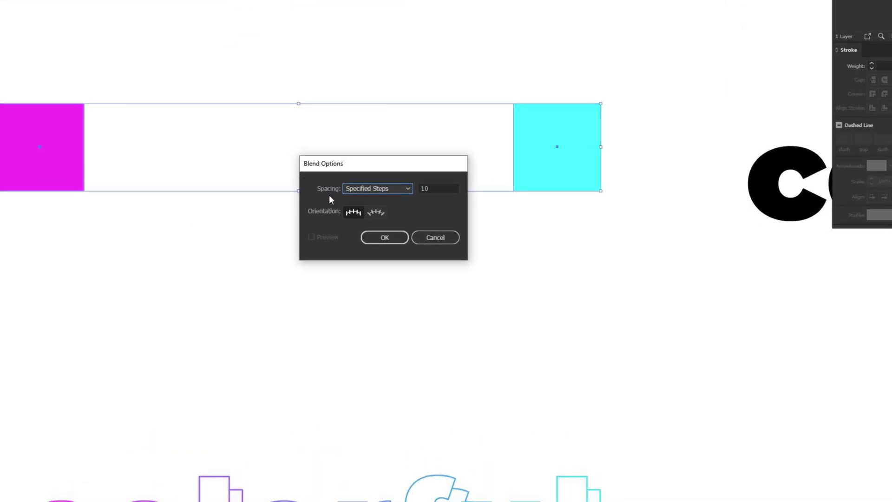
left_click(376, 188)
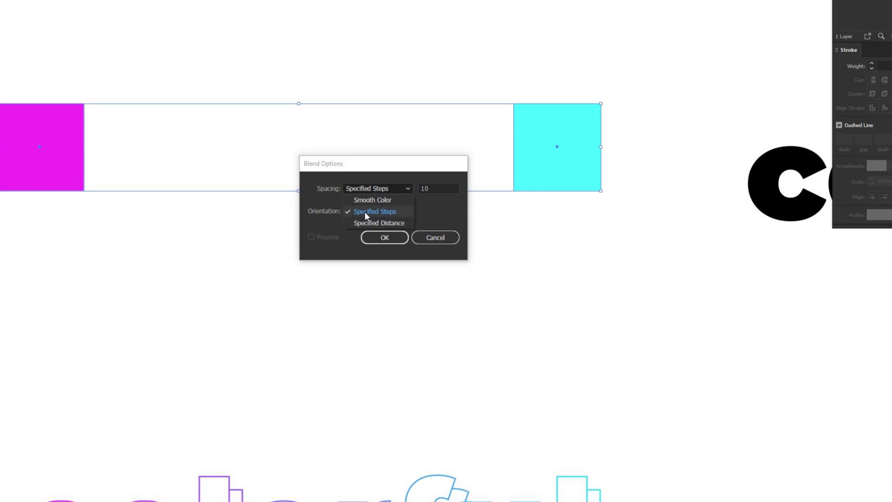
left_click(365, 213)
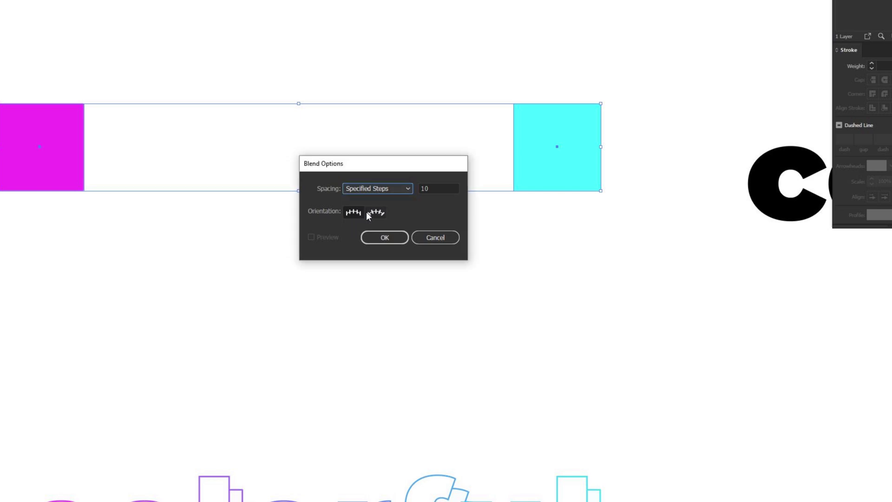
left_click(437, 187)
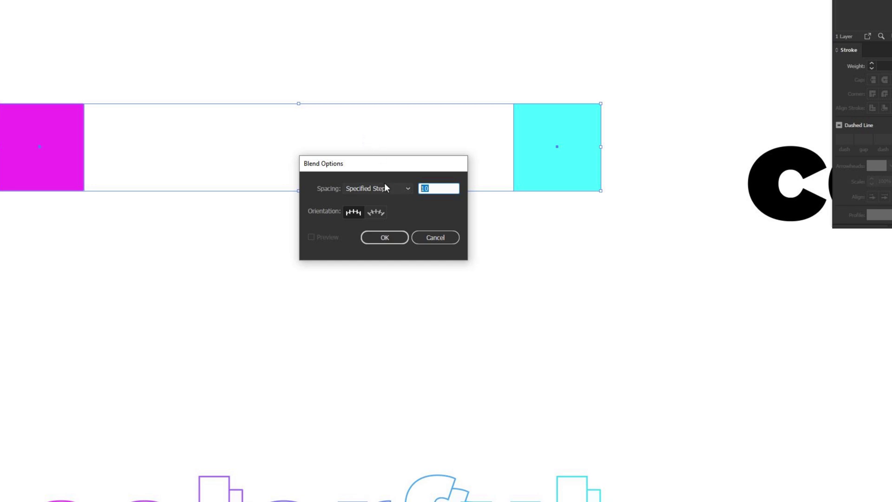
left_click(386, 238)
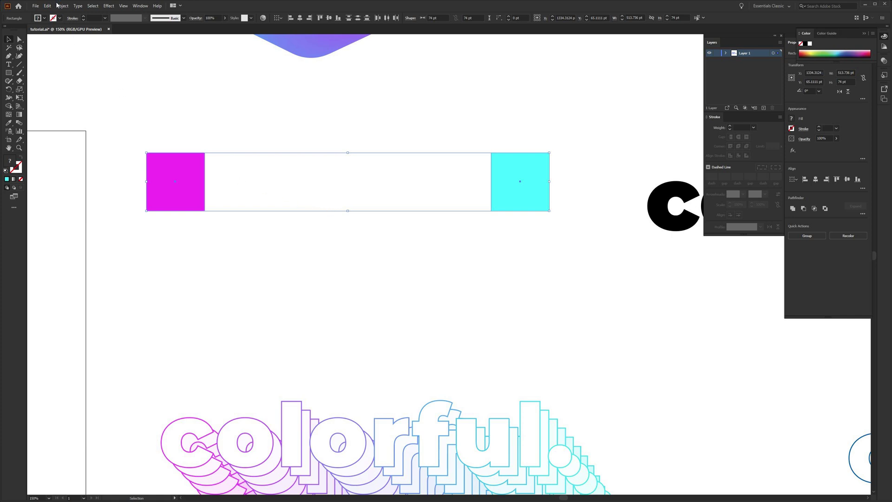
Make a blend between the magenta and cyan squares and deselect it.
left_click(60, 6)
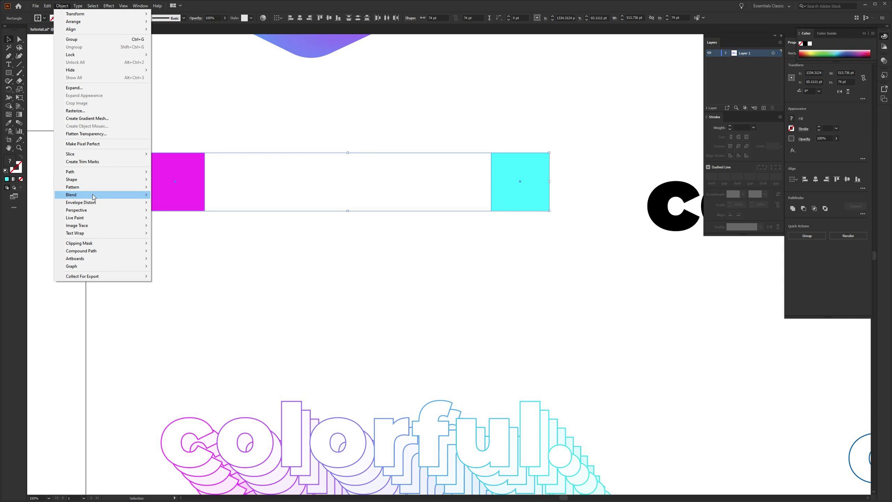
mouse_move(99, 194)
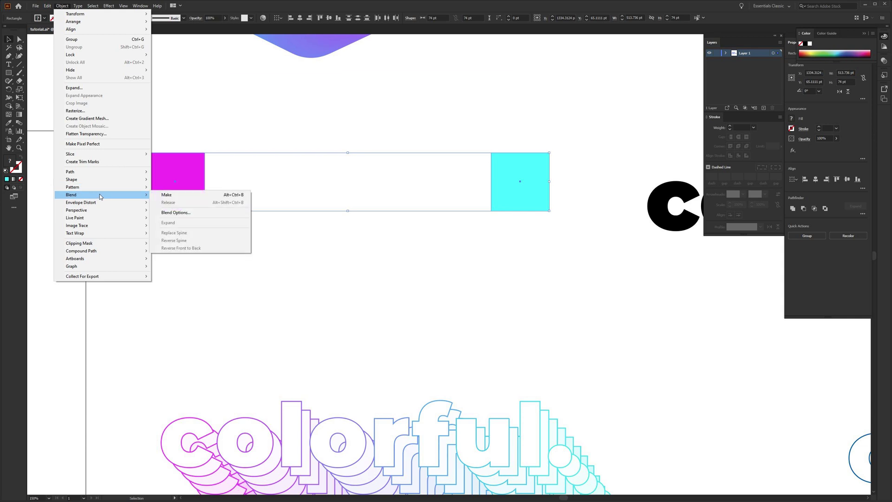
left_click(188, 195)
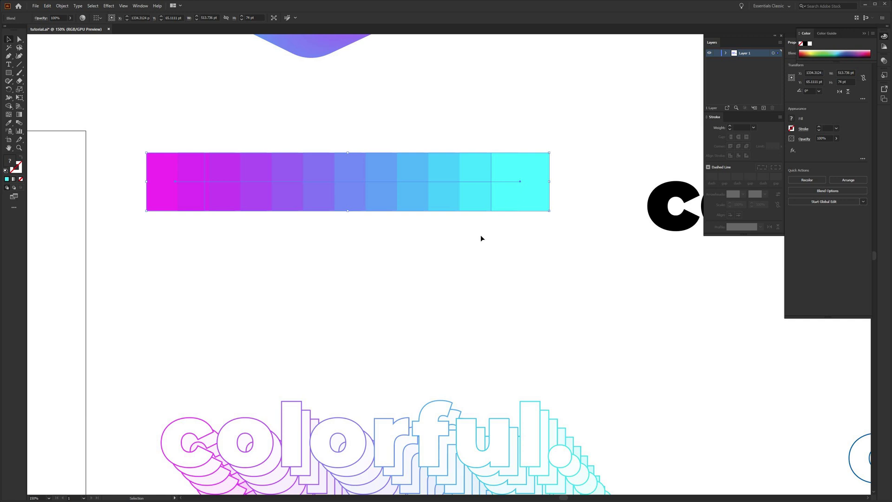
left_click(325, 242)
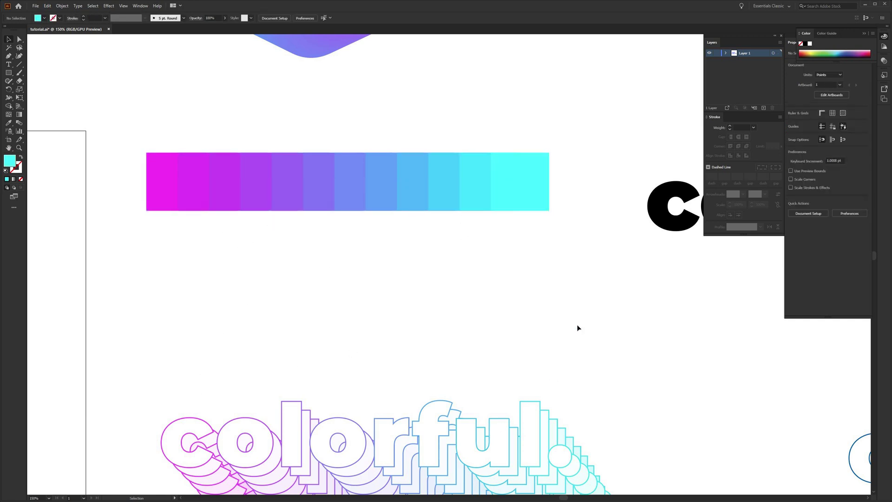
Expand the blend with the Object and Fill options, ungroup the result into separate squares and deselect them.
left_click(337, 179)
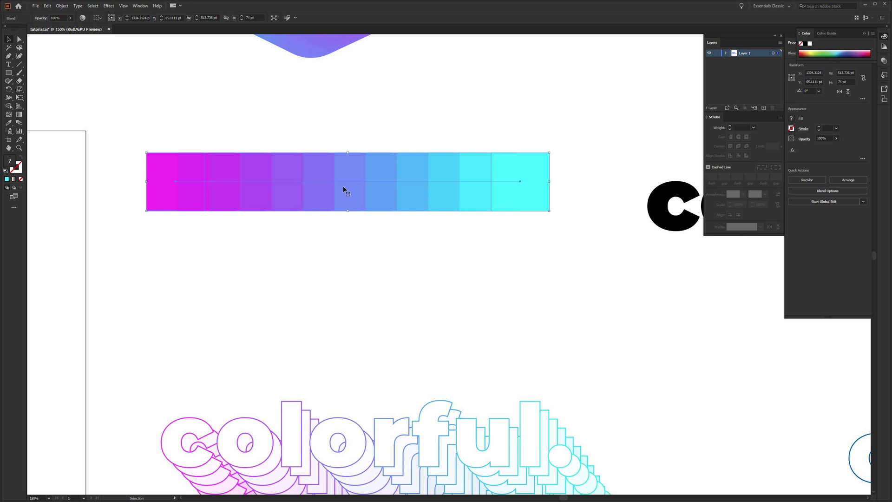
left_click_drag(132, 133, 558, 238)
left_click(63, 6)
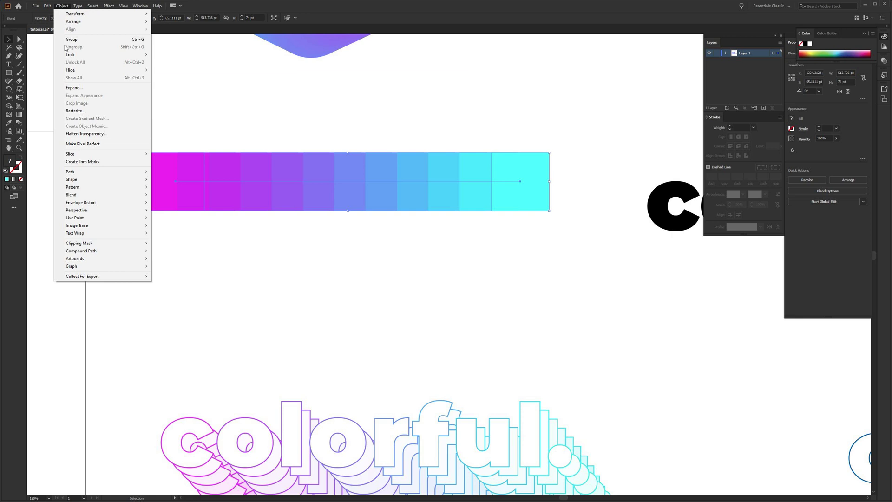
left_click(73, 88)
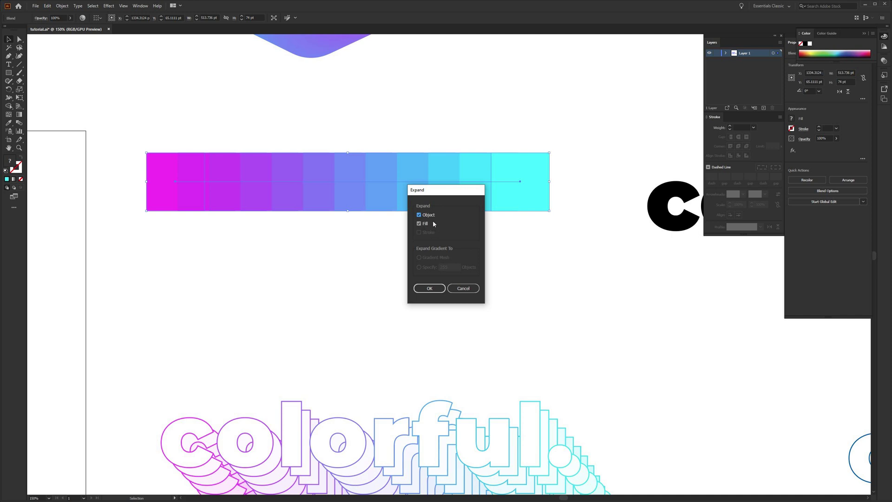
left_click(426, 289)
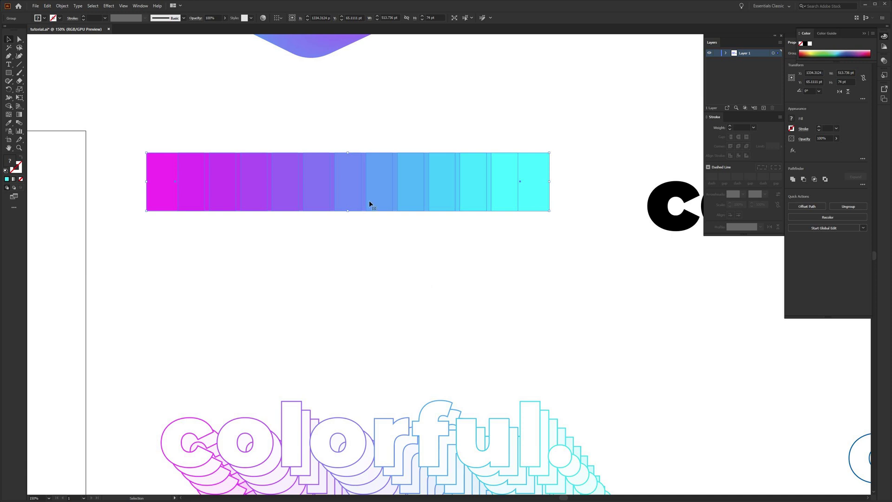
right_click(376, 184)
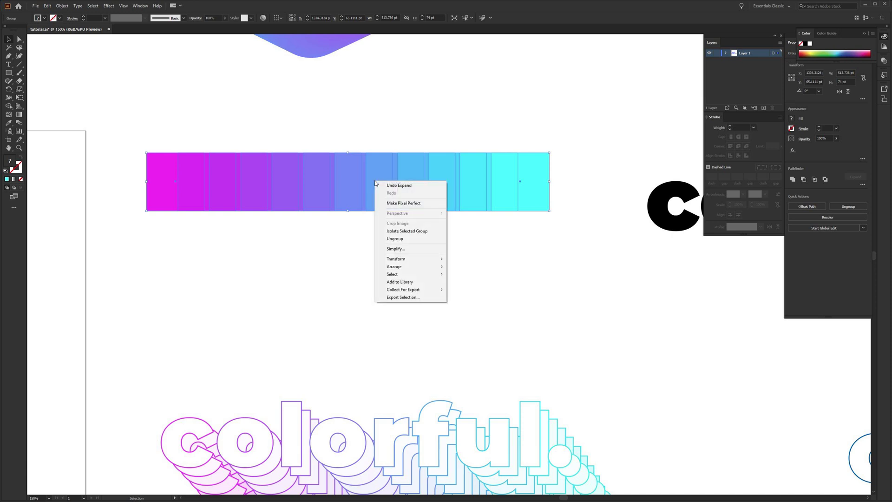
left_click(402, 239)
left_click(358, 241)
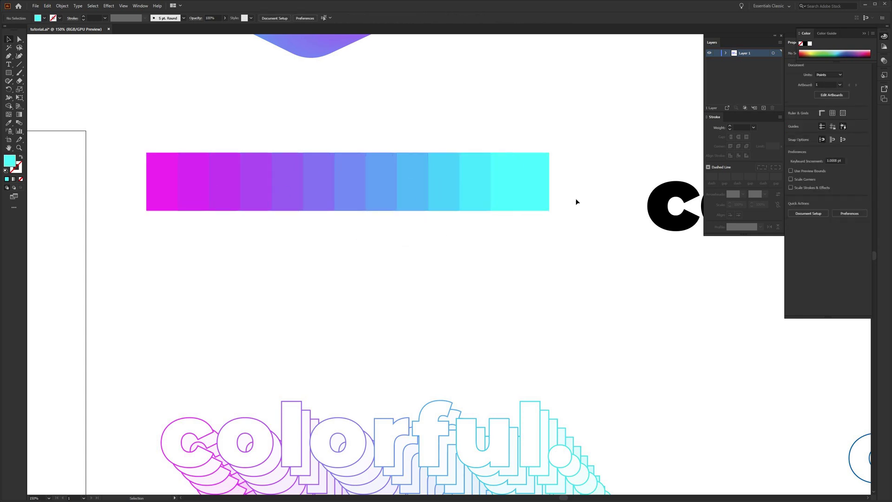
Pull the magenta end square, a middle periwinkle square and the cyan end square out of the strip into a spaced row below it.
left_click_drag(165, 185, 189, 287)
left_click_drag(350, 180, 350, 274)
left_click_drag(526, 173, 505, 275)
left_click(565, 283)
left_click_drag(363, 288, 352, 285)
left_click(415, 245)
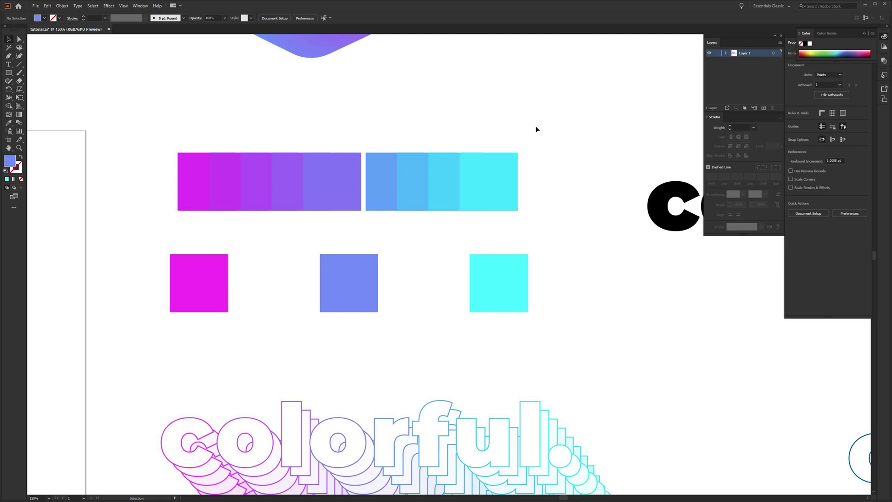
Select the magenta, periwinkle and cyan squares and place them as a row above the black "colorful." text.
left_click_drag(148, 245, 557, 334)
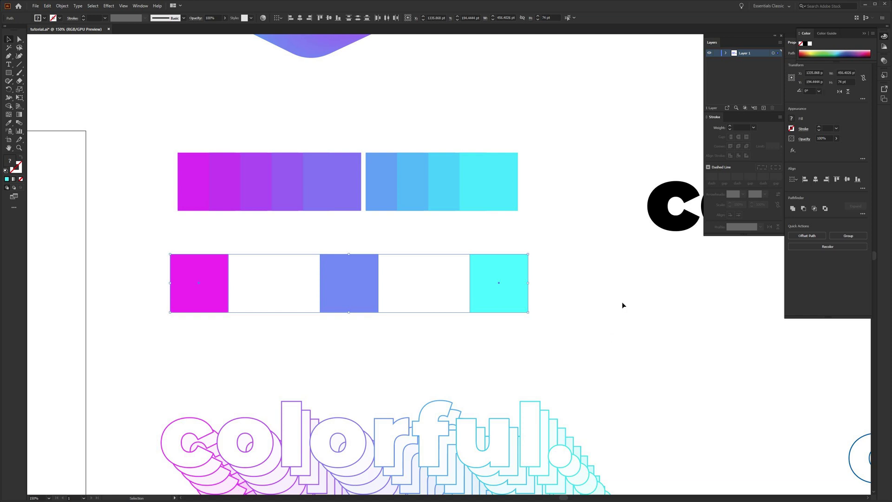
scroll(622, 305, "down", 1)
left_click_drag(612, 290, 476, 211)
Duplicate the black "colorful." text and move the copy into empty space to the right of the original.
left_click(367, 253)
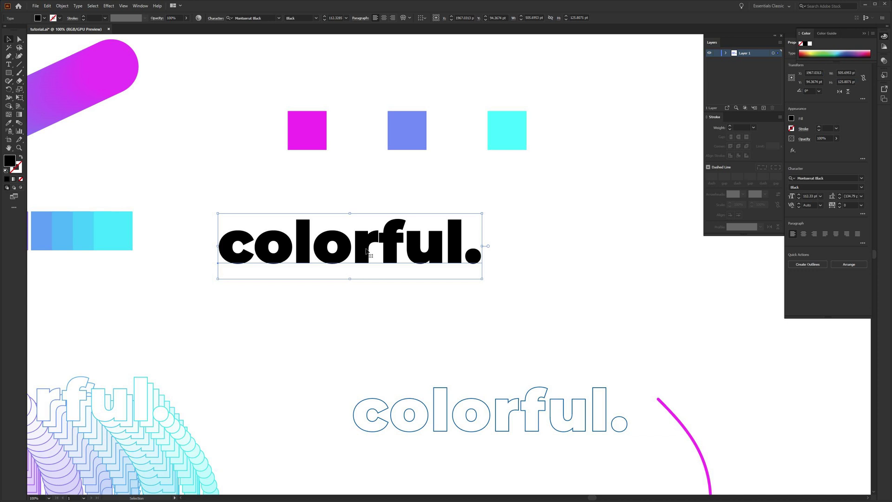
left_click_drag(367, 252, 676, 212)
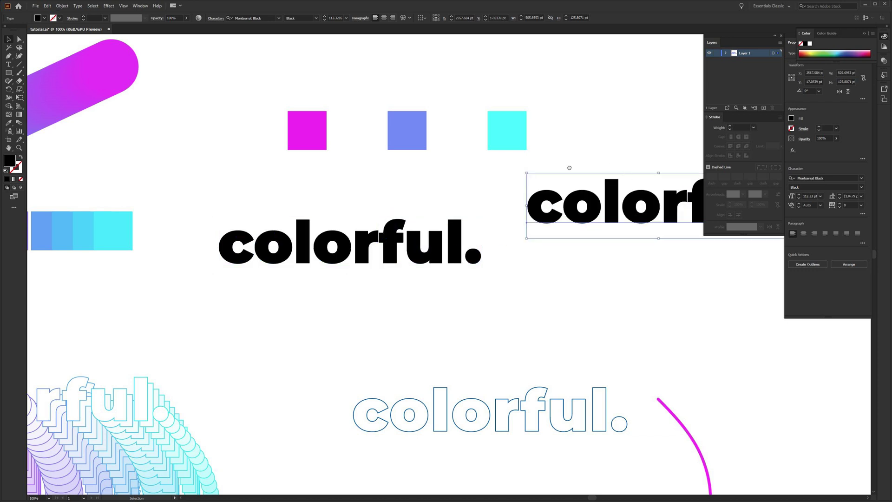
left_click_drag(608, 166, 358, 183)
left_click_drag(394, 215, 473, 163)
Move the three color squares to the duplicated "colorful." text and arrange them in a row directly beneath it.
left_click_drag(60, 116, 641, 243)
scroll(382, 239, "right", 5)
left_click_drag(459, 215, 545, 213)
left_click_drag(381, 152, 526, 159)
left_click(524, 229)
left_click_drag(523, 229, 559, 229)
left_click_drag(494, 169, 528, 170)
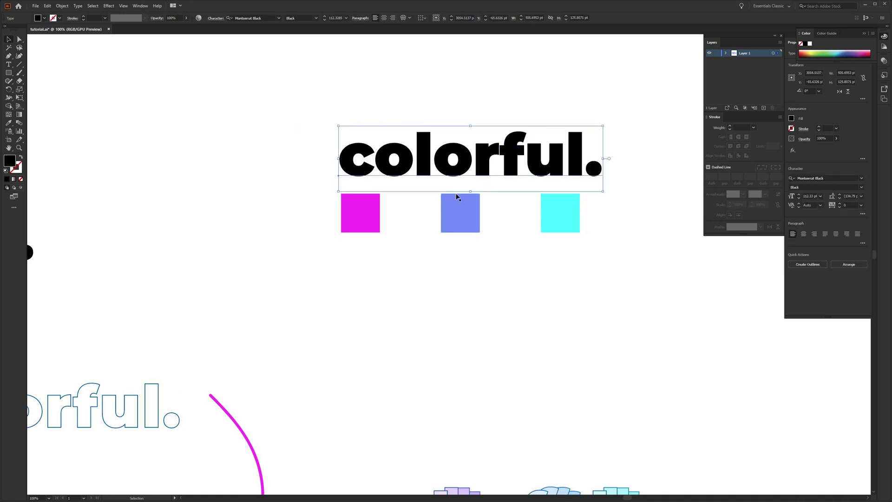
Replace the duplicated text with "cat", move it slightly higher above the color squares and deselect it.
triple_click(483, 170)
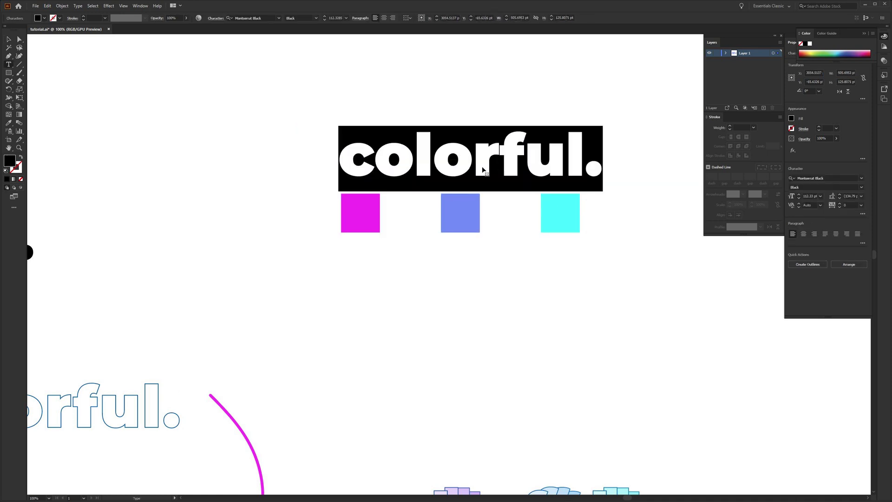
type("cat")
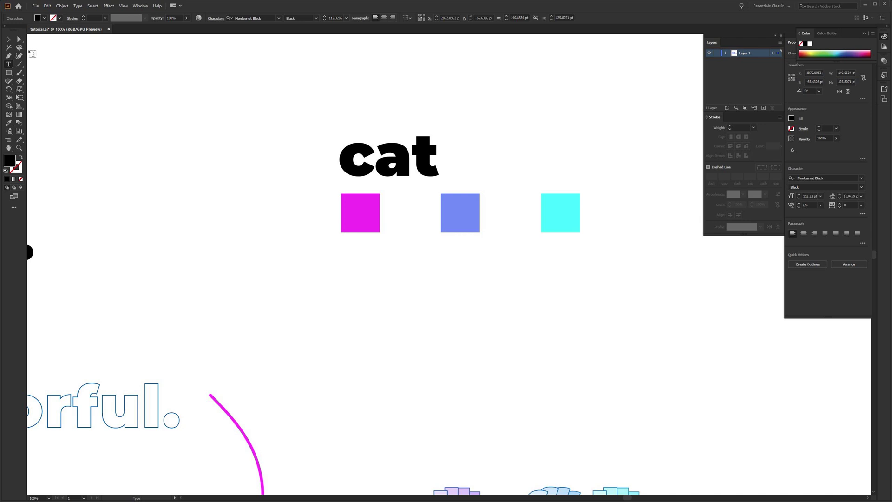
left_click(8, 40)
left_click_drag(367, 158, 375, 148)
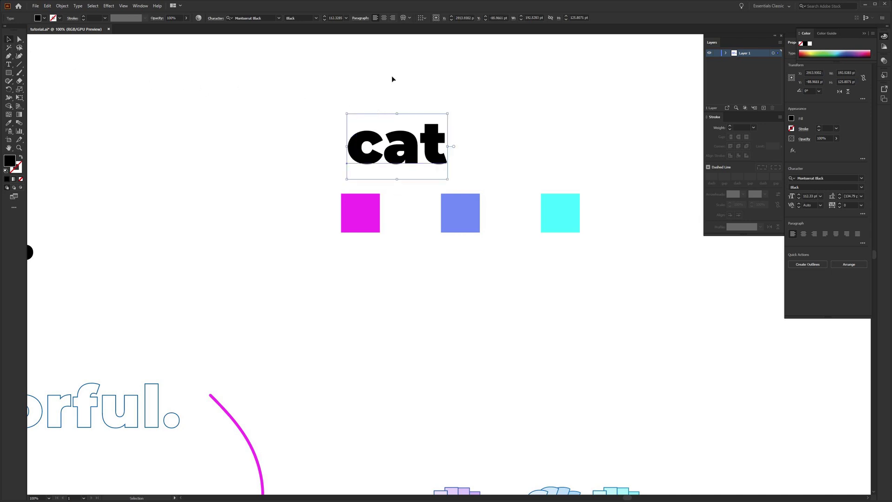
left_click(617, 149)
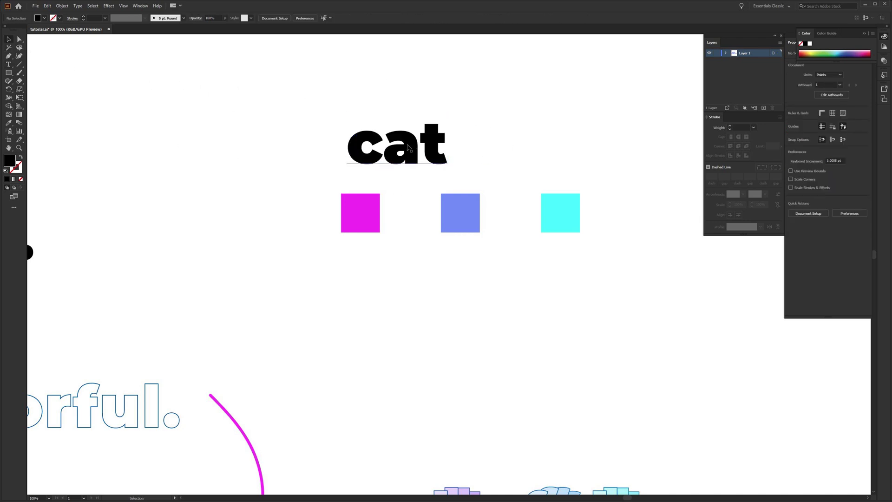
Duplicate the "cat" text, placing the copy below the row of color squares.
scroll(408, 148, "up", 1)
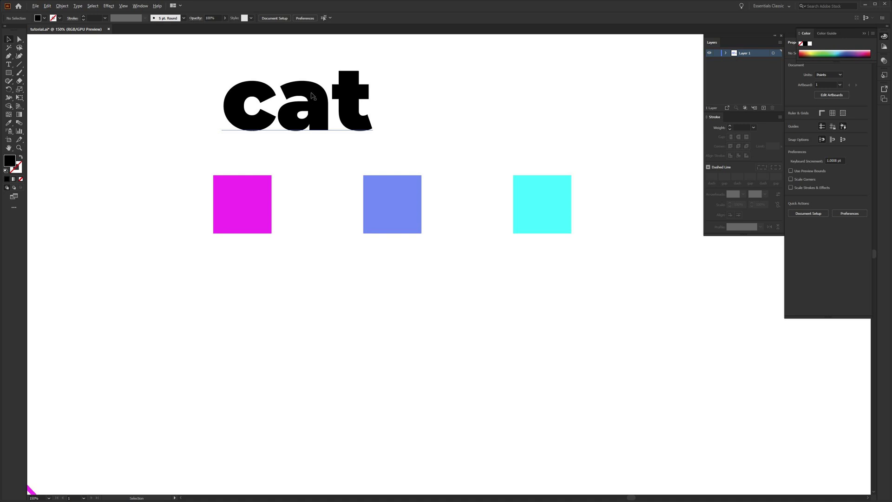
left_click_drag(320, 88, 447, 279)
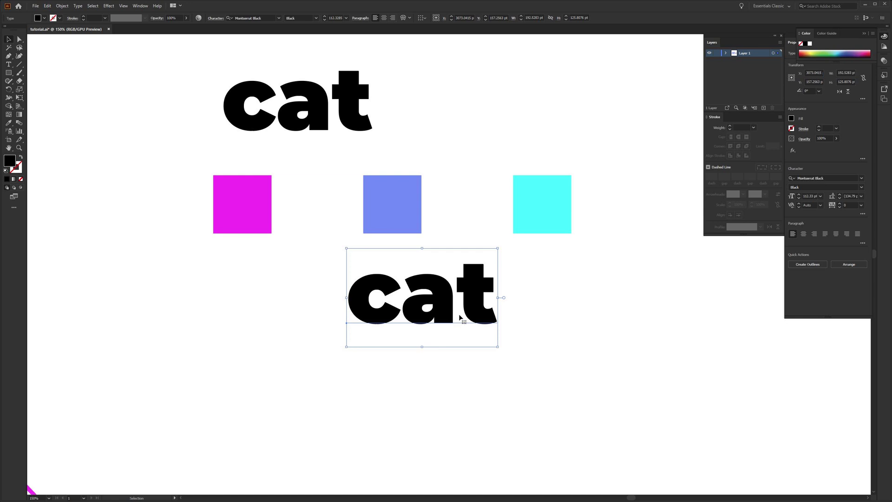
left_click(313, 112)
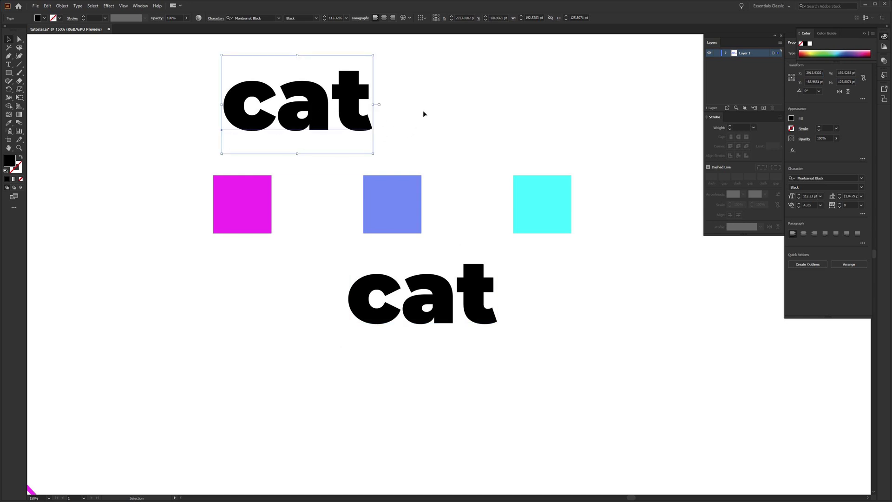
Convert the lower "cat" text to outlines, ungroup it and check that each letter can be selected separately.
left_click(421, 302)
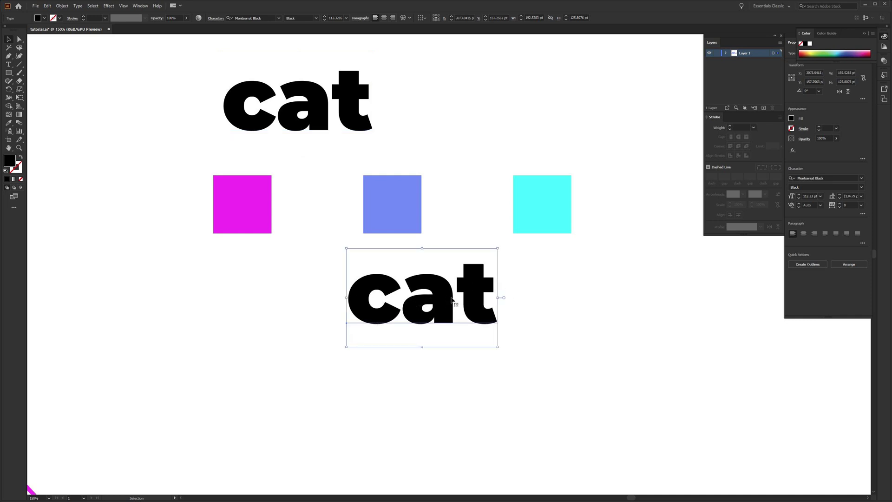
right_click(437, 293)
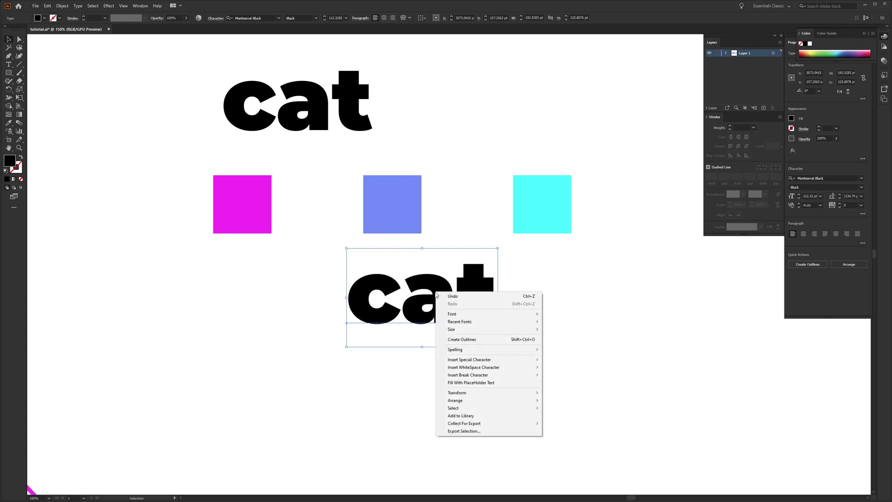
left_click(473, 340)
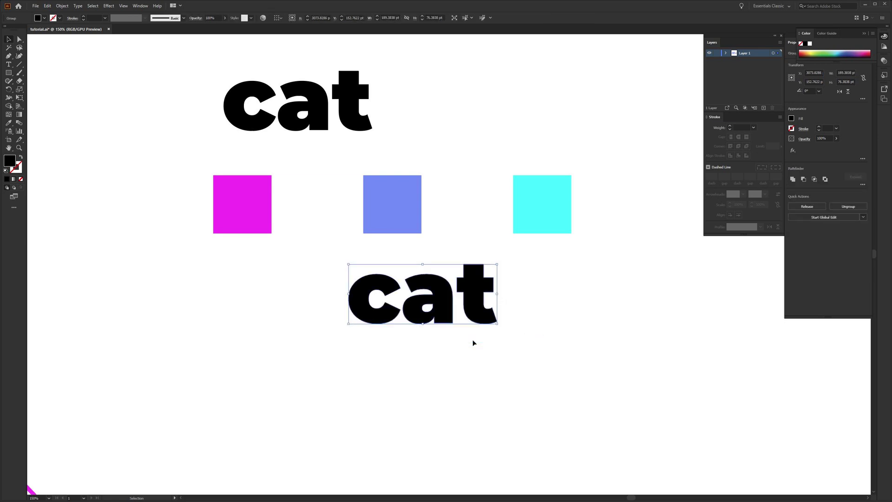
right_click(445, 294)
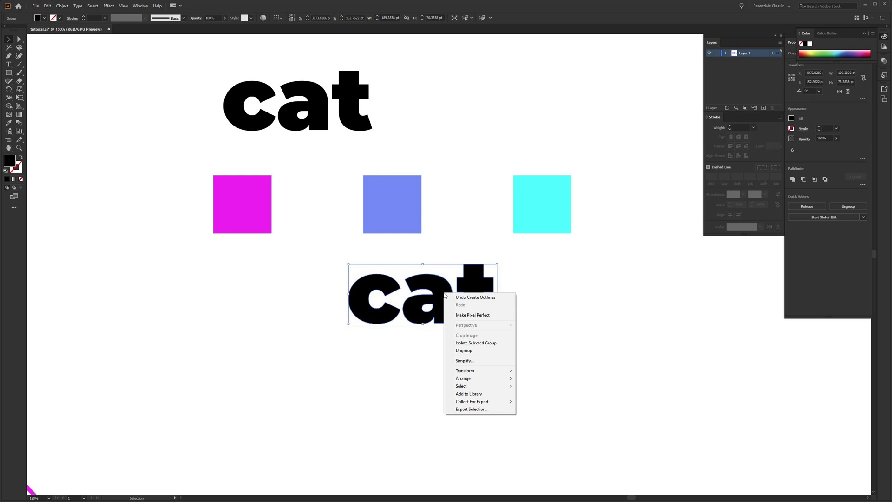
left_click(470, 351)
left_click(385, 314)
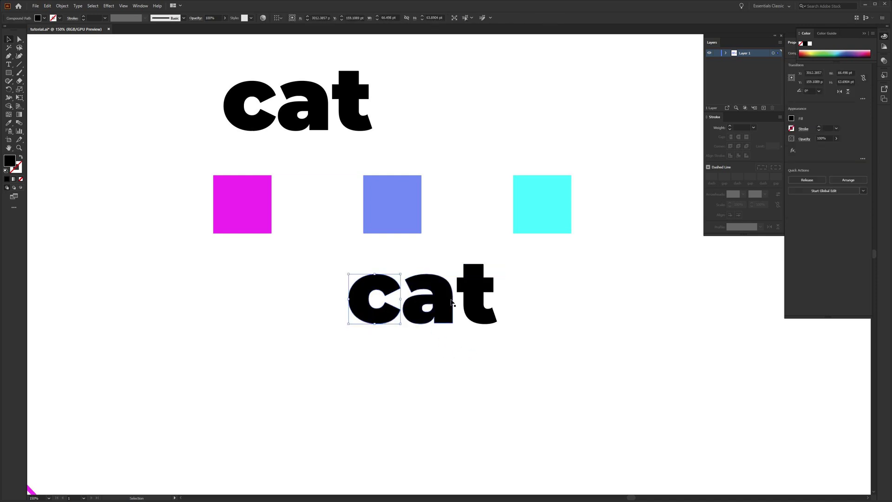
left_click(430, 305)
left_click(476, 297)
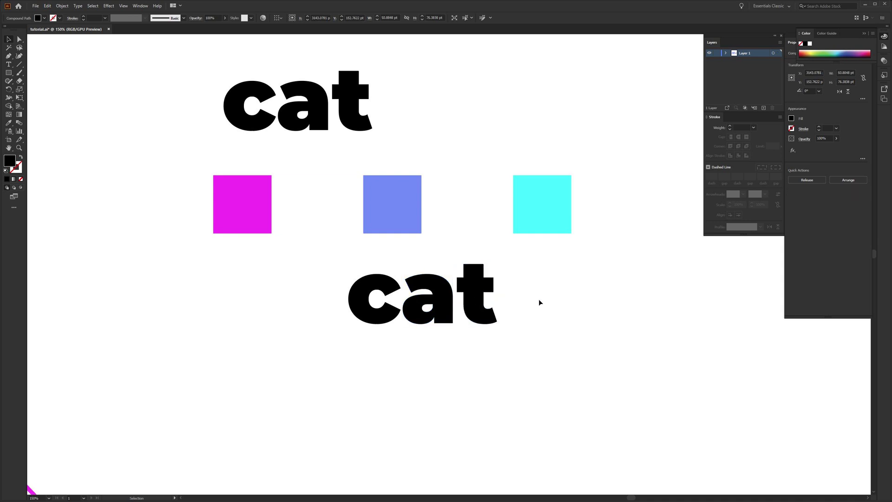
left_click(539, 299)
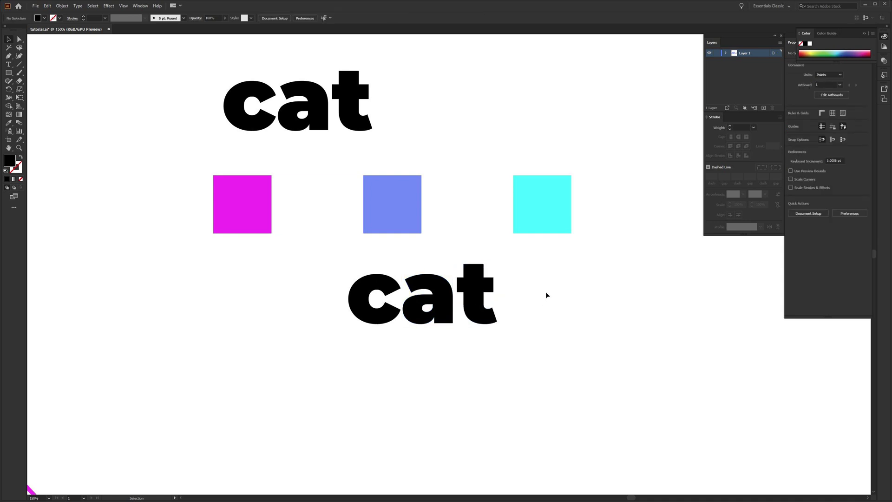
Fill the outlined letter "c" with magenta sampled from the first square using the Eyedropper tool.
left_click(355, 299)
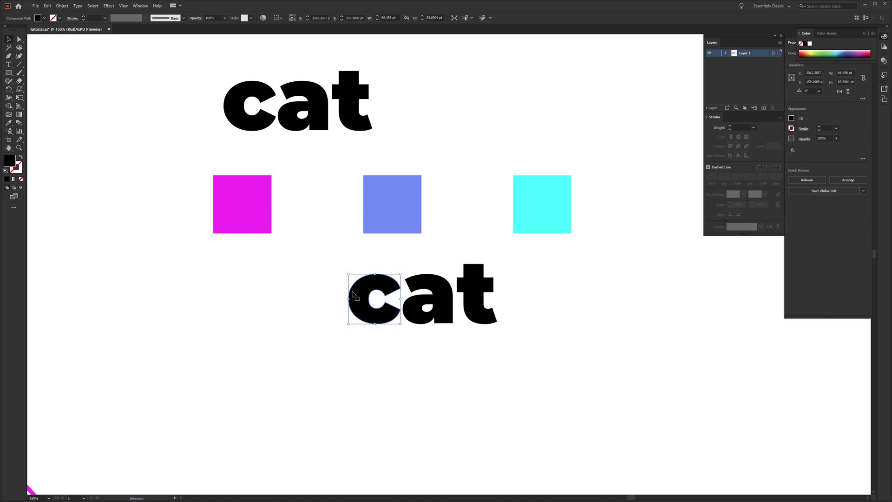
key("i")
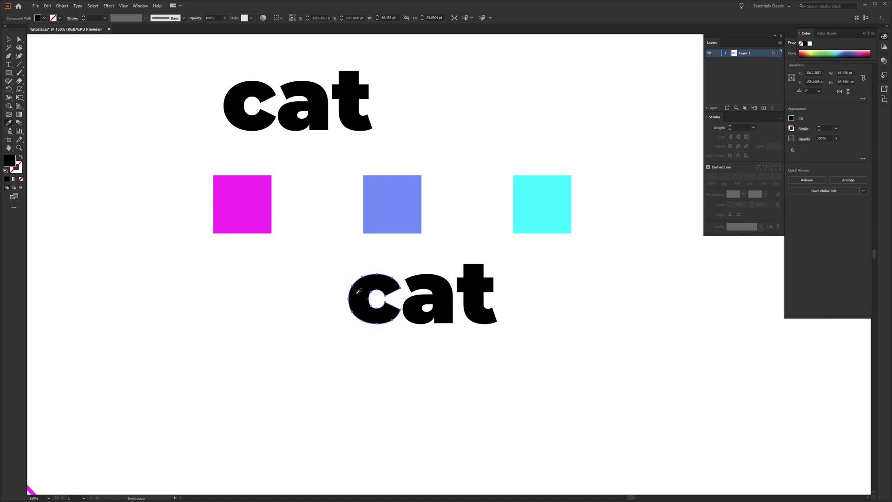
left_click(247, 206)
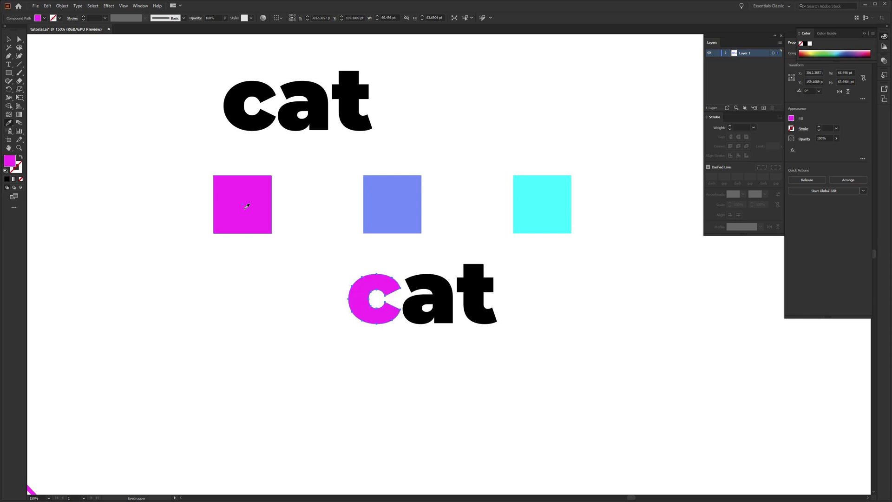
key("v")
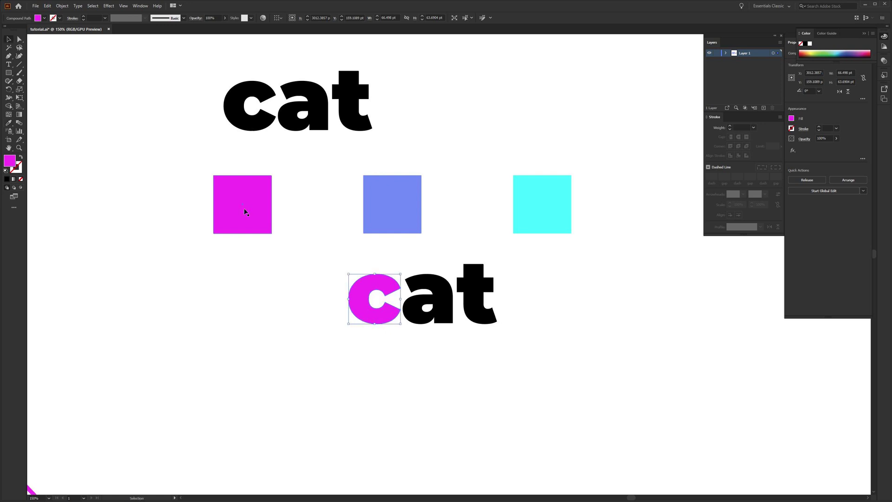
Fill the outlined letter "a" with periwinkle blue sampled from the middle square using the Eyedropper tool.
left_click(423, 287)
key("i")
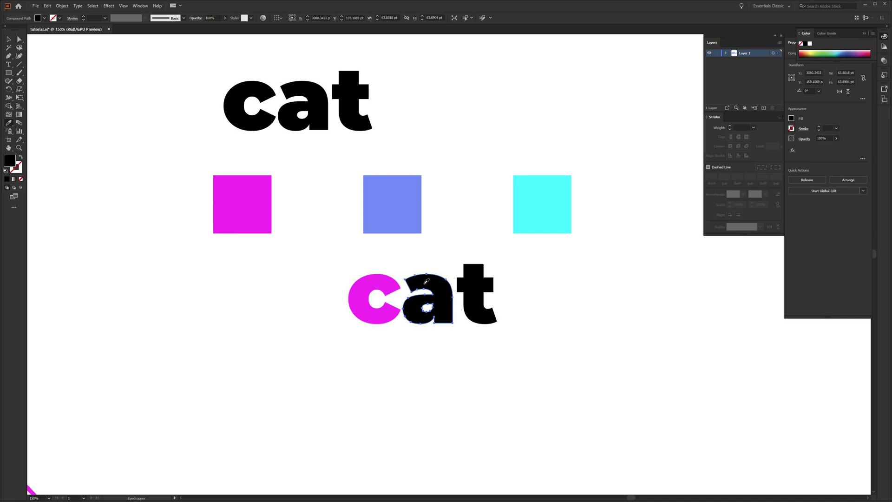
left_click(386, 194)
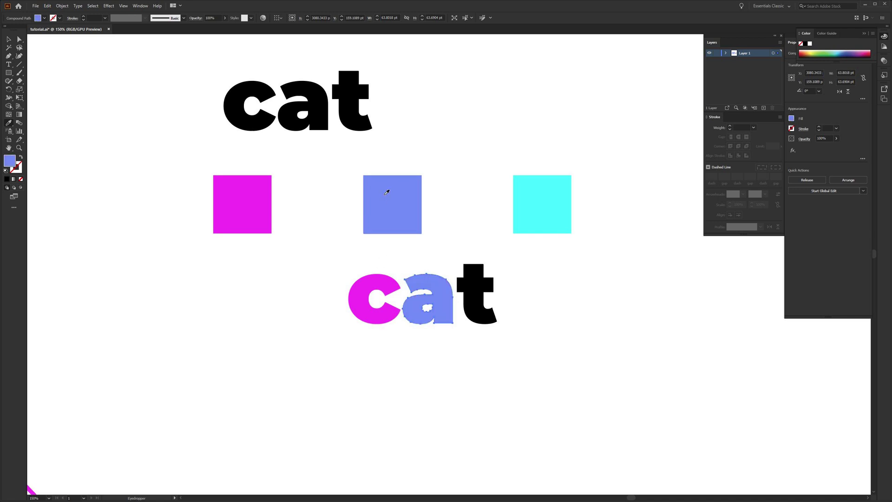
key("v")
Fill the outlined letter "t" with cyan sampled from the third square using the Eyedropper tool, and deselect it.
left_click(476, 280)
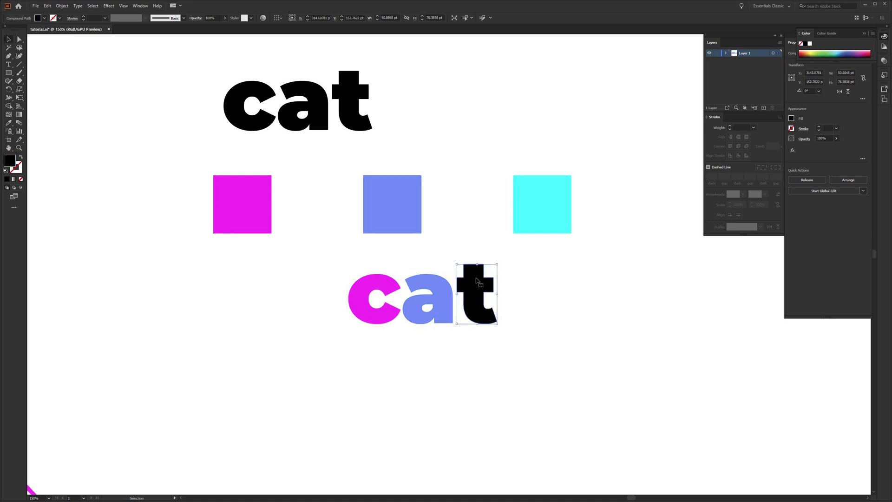
key("i")
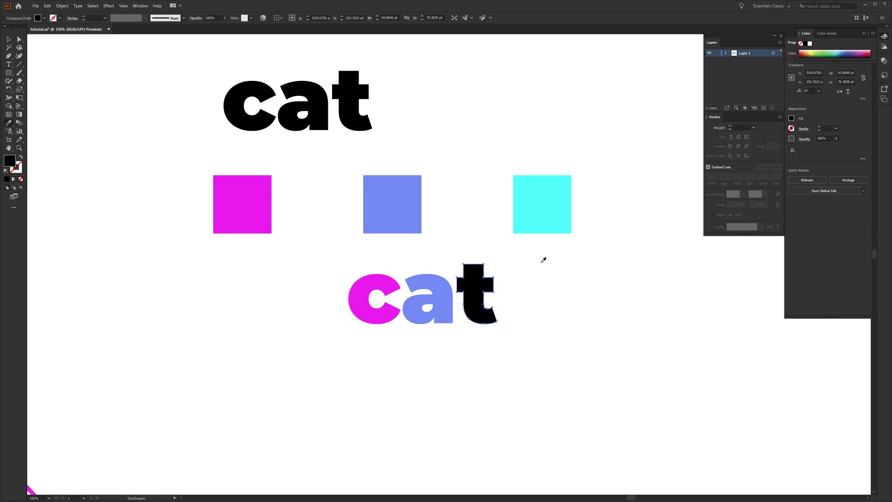
left_click(539, 208)
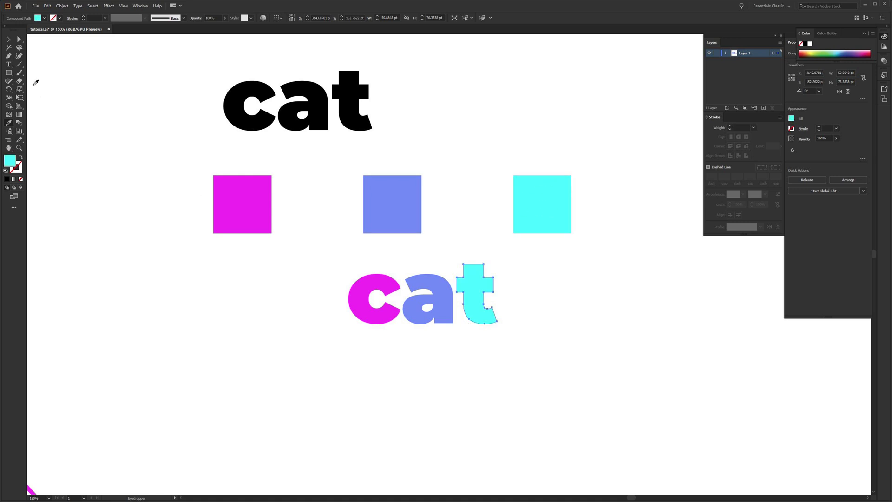
left_click(8, 41)
left_click(539, 311)
Duplicate the three colored "cat" letters straight down, about 330 pt below the originals, and deselect the copy.
left_click_drag(539, 311, 514, 219)
left_click_drag(242, 113, 544, 218)
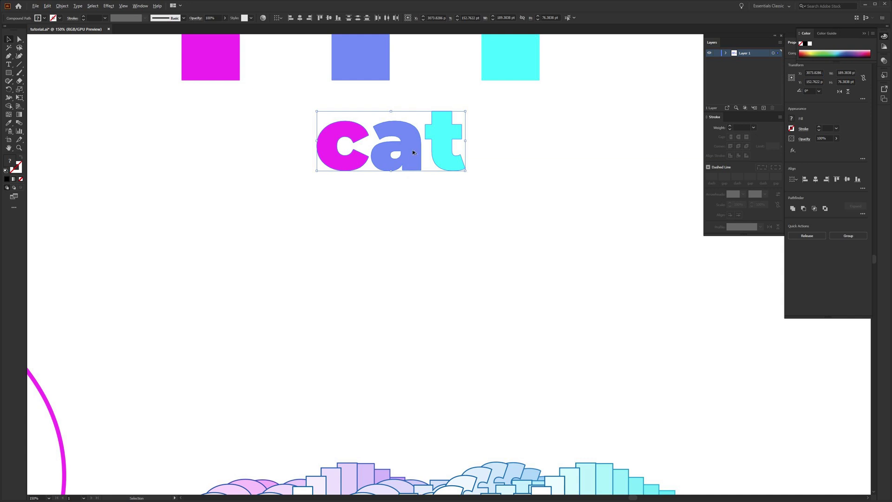
left_click_drag(414, 145, 404, 403)
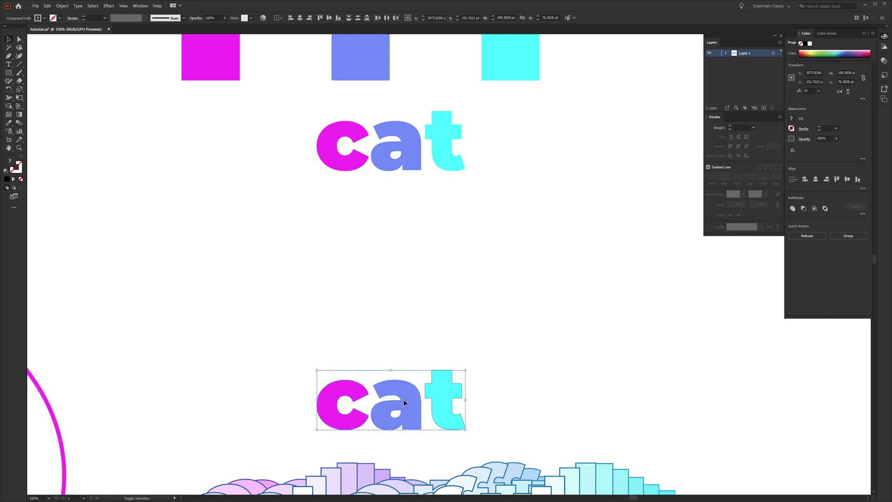
left_click(416, 314)
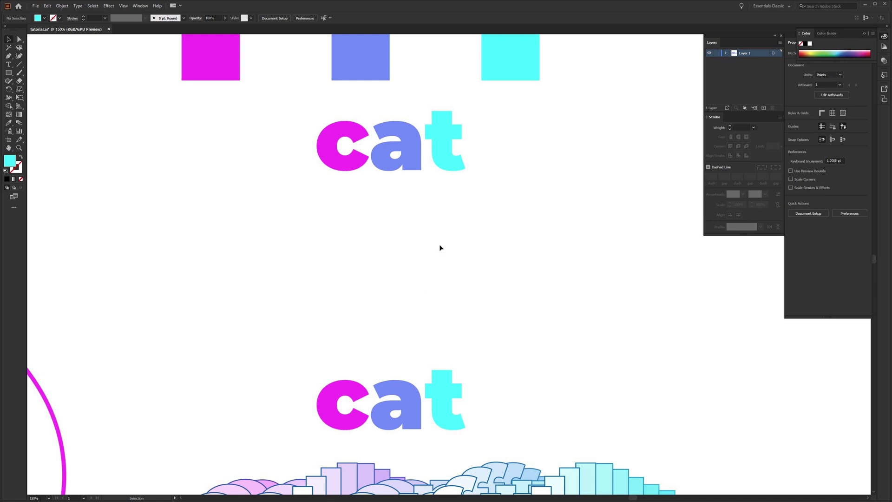
Swap the upper letter "c" from a magenta fill to a magenta stroke and fill it with white (ffffff).
left_click_drag(494, 367, 483, 207)
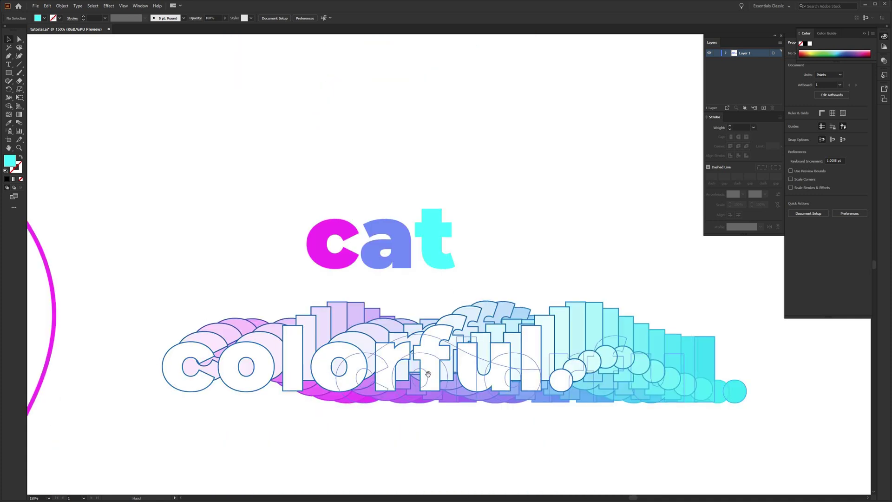
scroll(484, 207, "up", 5)
left_click(371, 188)
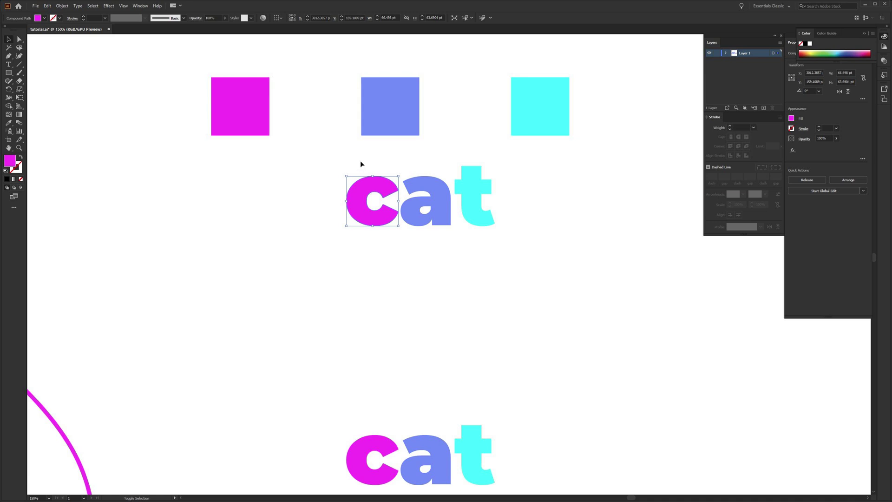
key("shift+x")
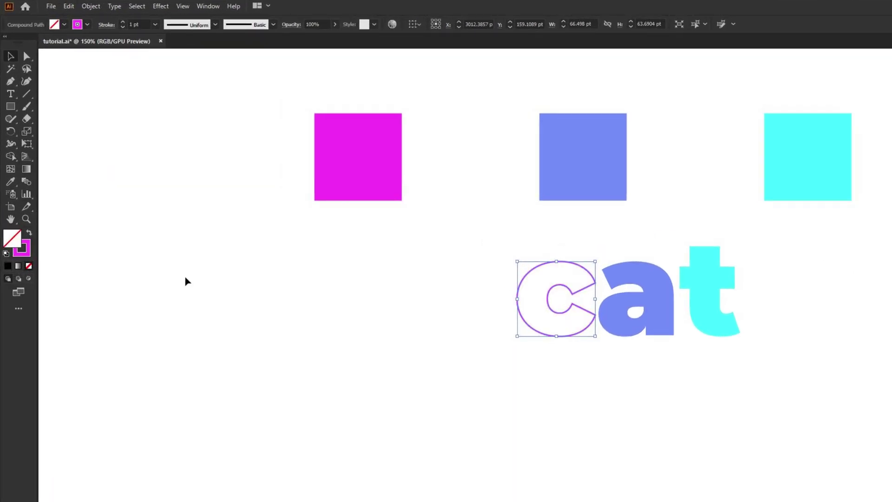
left_click(27, 254)
left_click(16, 239)
double_click(9, 241)
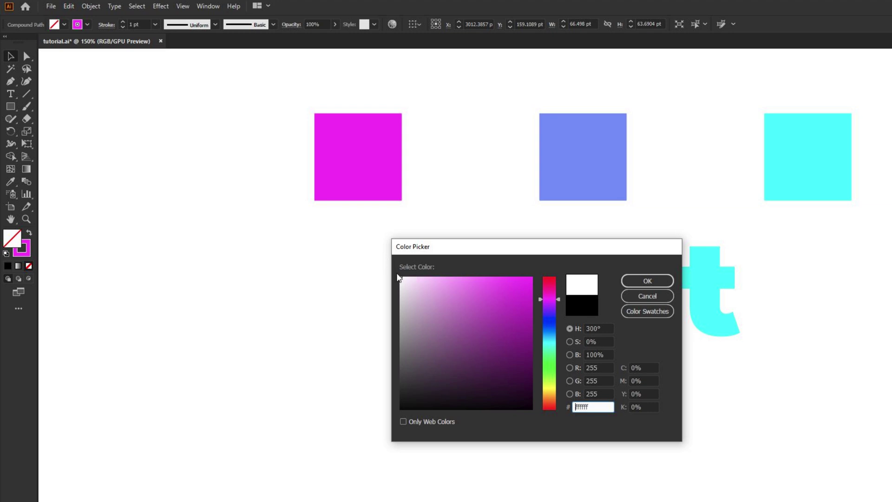
left_click(648, 282)
left_click(643, 364)
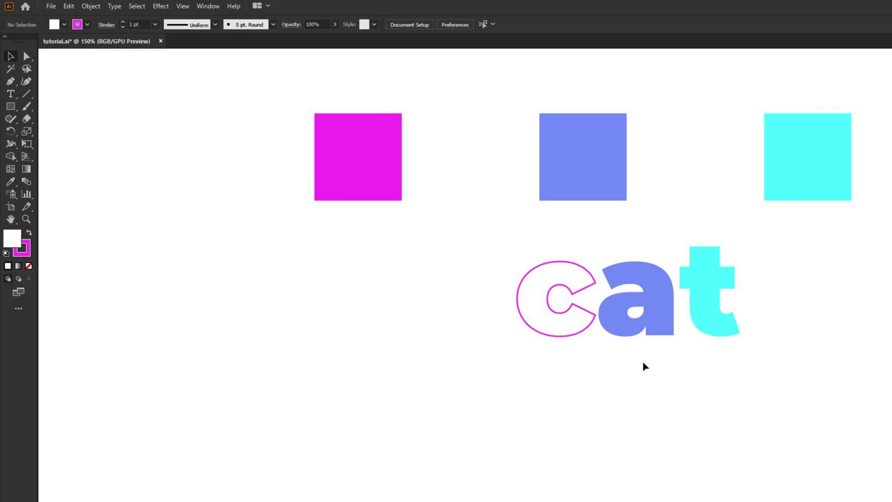
Swap the upper letter "a" from a periwinkle fill to a periwinkle stroke and fill it with white (ffffff).
left_click(657, 320)
left_click(703, 308)
left_click(677, 364)
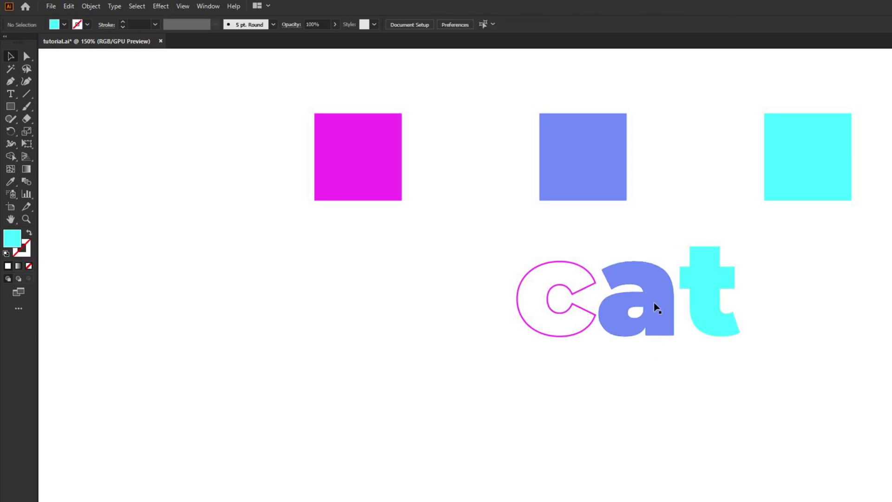
left_click(658, 305)
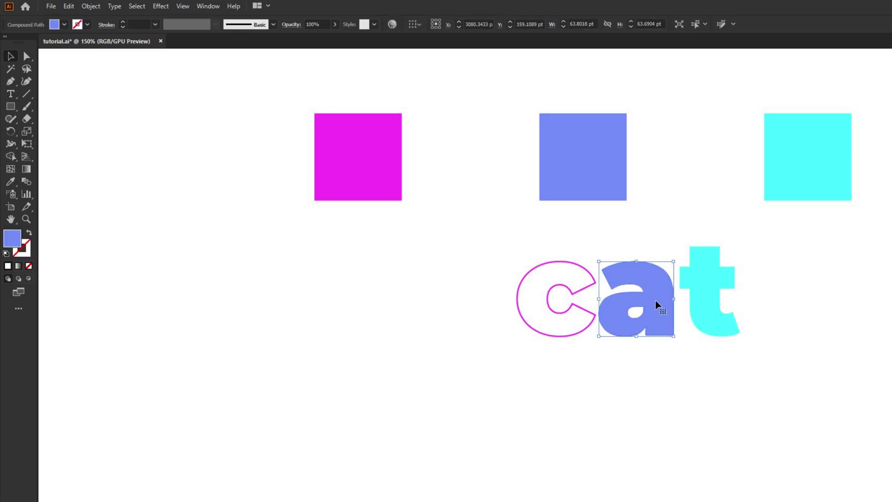
key("shift+x")
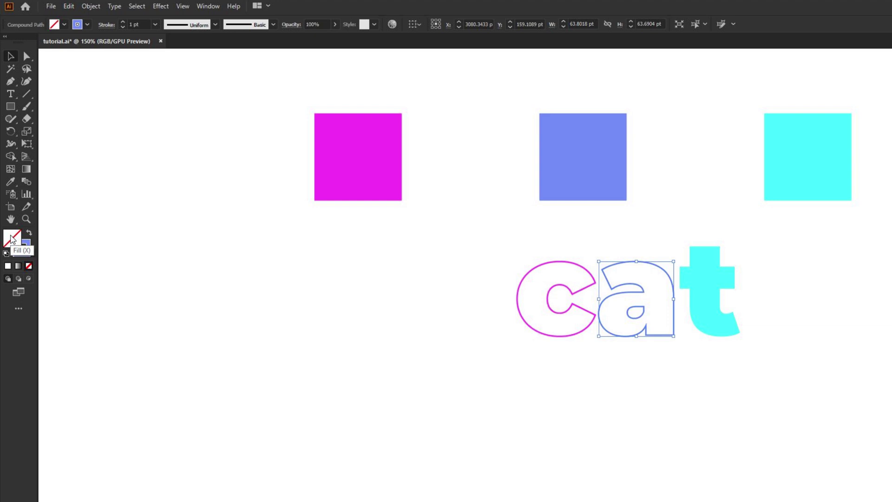
double_click(12, 240)
left_click(401, 278)
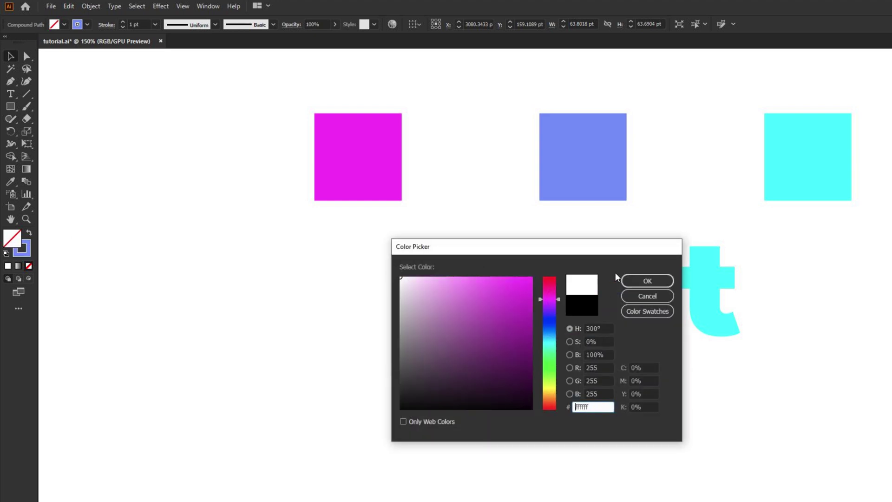
left_click(633, 282)
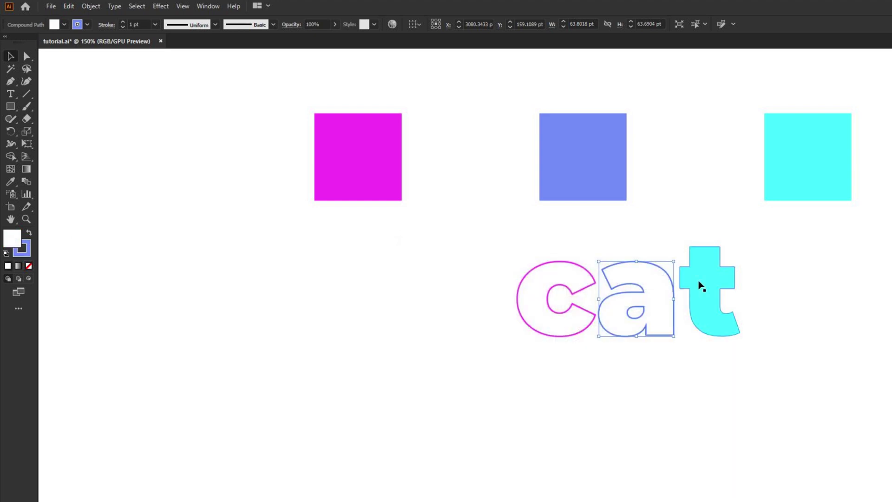
Swap the upper letter "t" from a cyan fill to a cyan stroke, fill it with white, and deselect it.
left_click(701, 285)
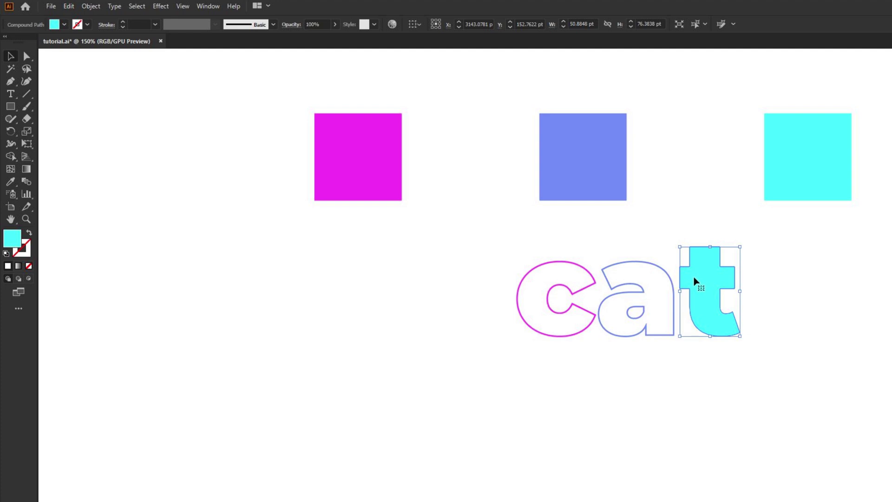
key("shift+x")
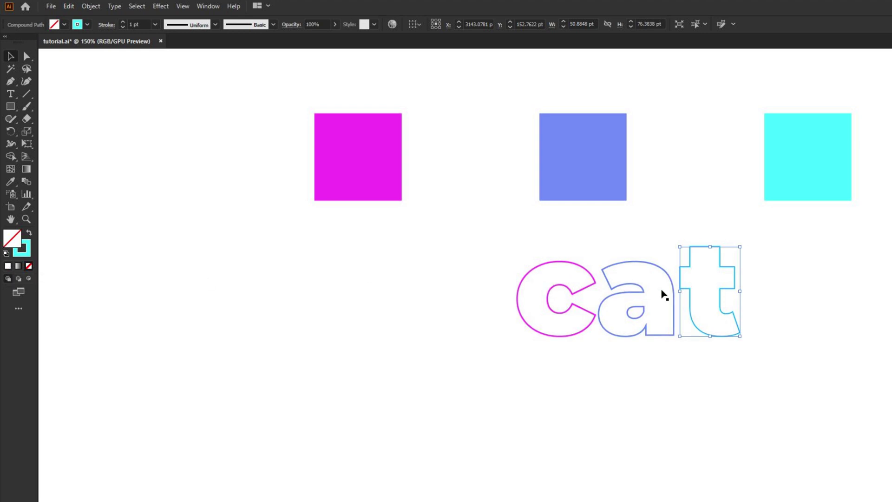
left_click(8, 267)
left_click(807, 323)
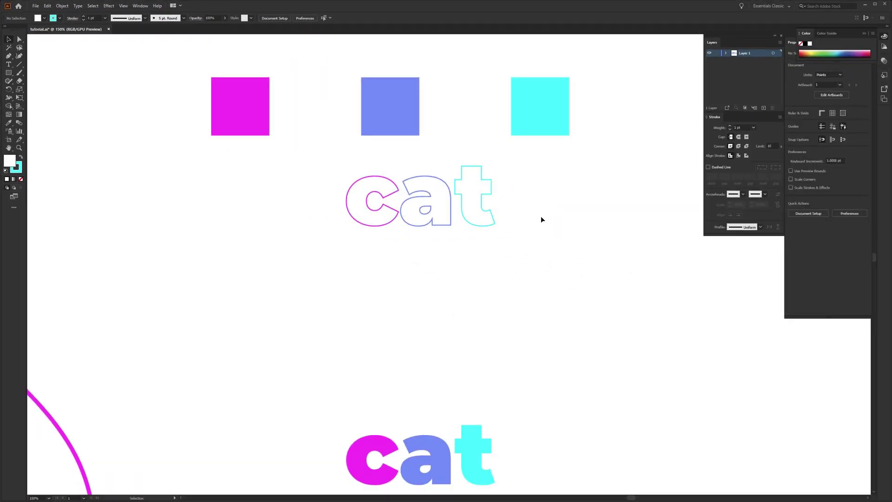
Compare the fill and stroke settings of each letter in the white-filled upper "cat" and the solid lower "cat".
scroll(492, 278, "down", 3)
scroll(496, 298, "up", 2)
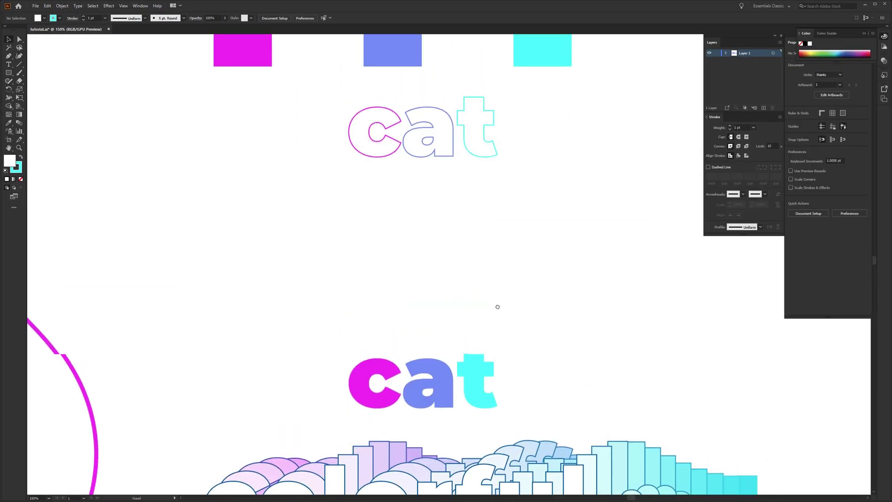
left_click(373, 405)
left_click(448, 403)
left_click(472, 407)
left_click(389, 171)
left_click(438, 168)
left_click(474, 162)
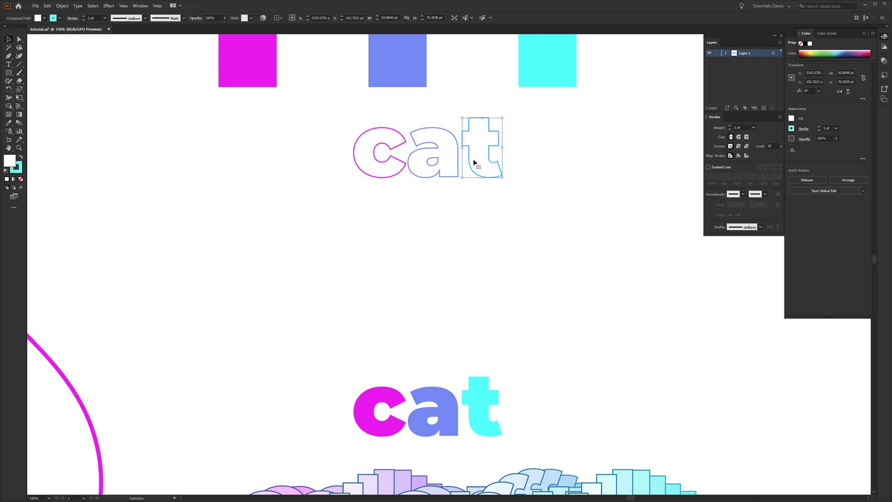
left_click(381, 409)
left_click(448, 397)
left_click(476, 393)
left_click(446, 336)
left_click_drag(467, 345, 437, 312)
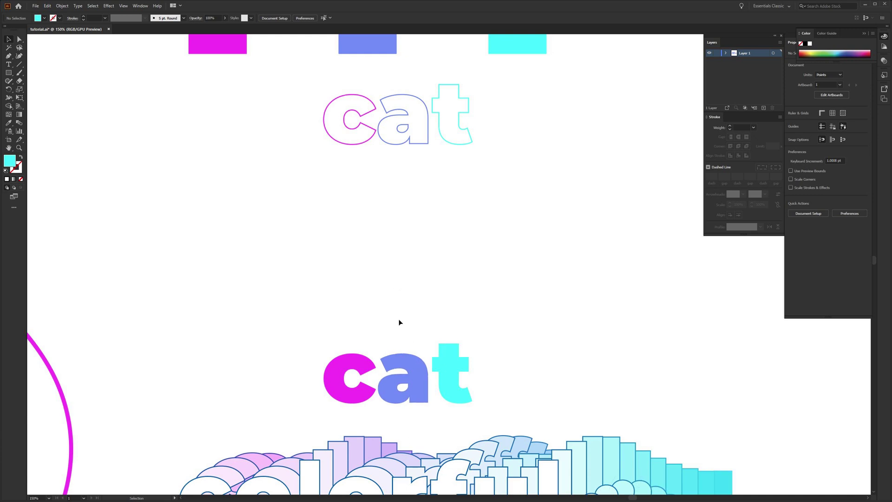
Give the lower letter "c" a magenta stroke matching its fill, using hex color ff00f9.
left_click(348, 359)
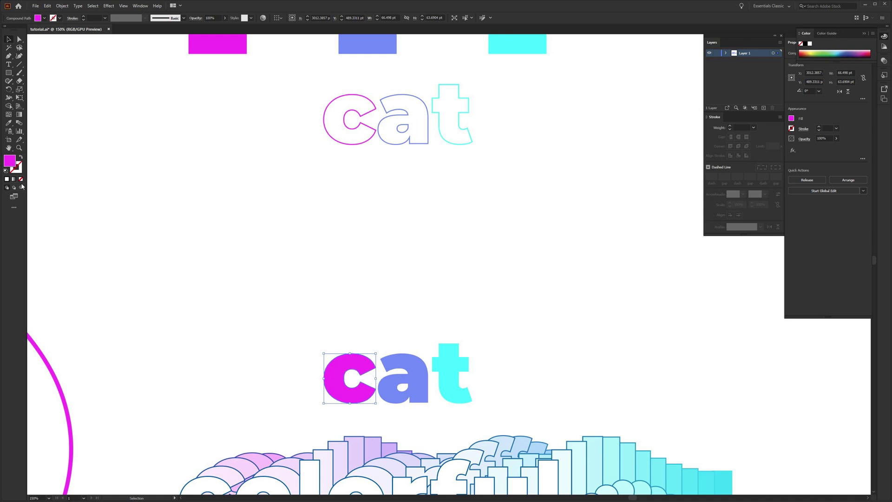
double_click(9, 160)
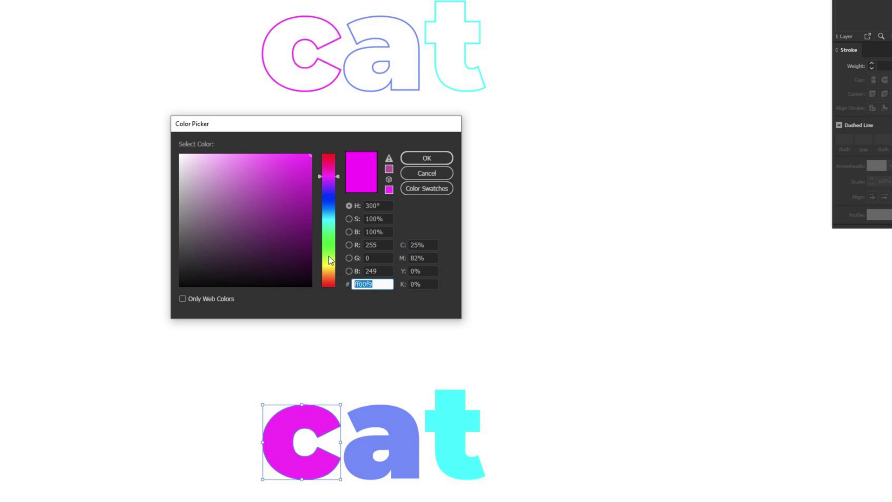
left_click(420, 160)
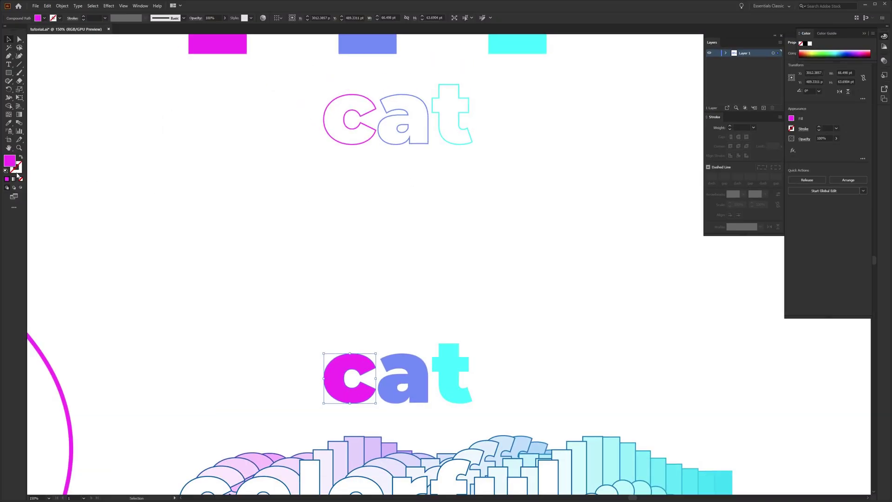
left_click(19, 174)
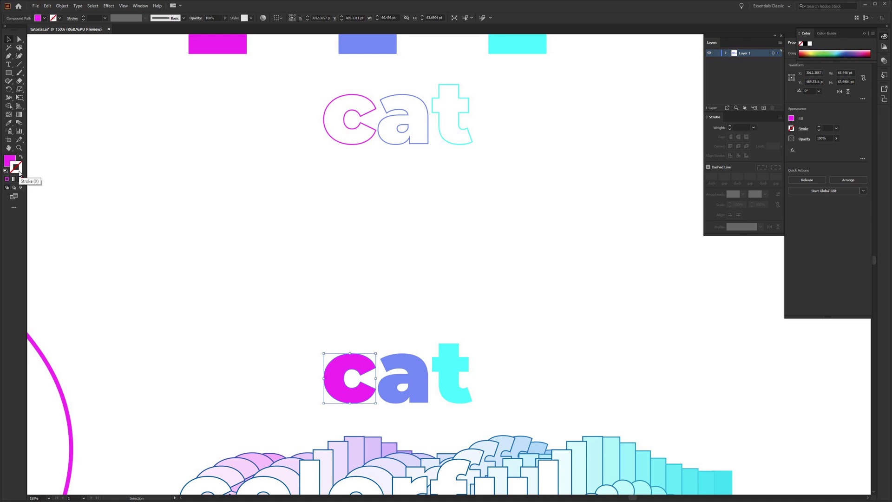
double_click(19, 174)
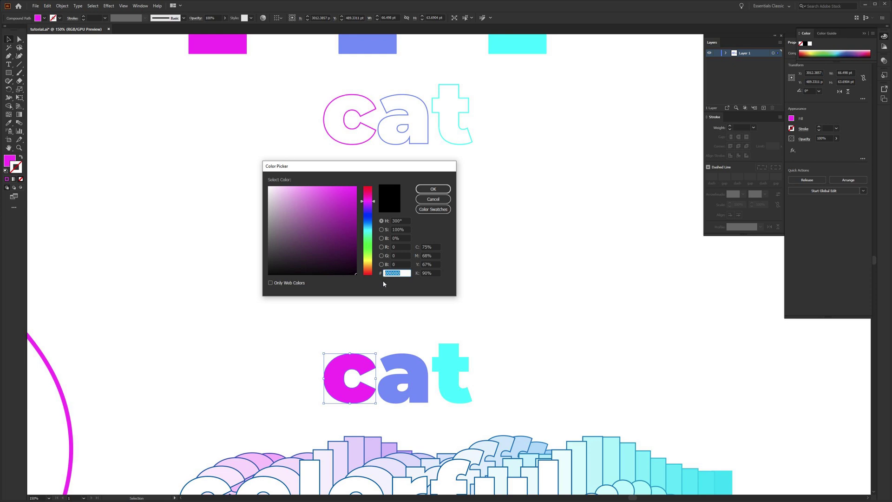
type("ff00f9")
left_click(440, 190)
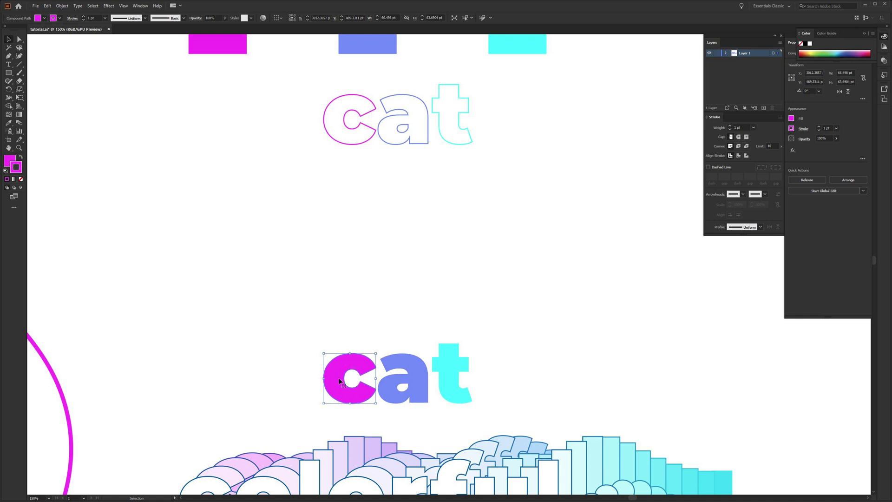
Give the lower letter "a" a periwinkle stroke matching its fill, using hex color 7488fc.
left_click(409, 362)
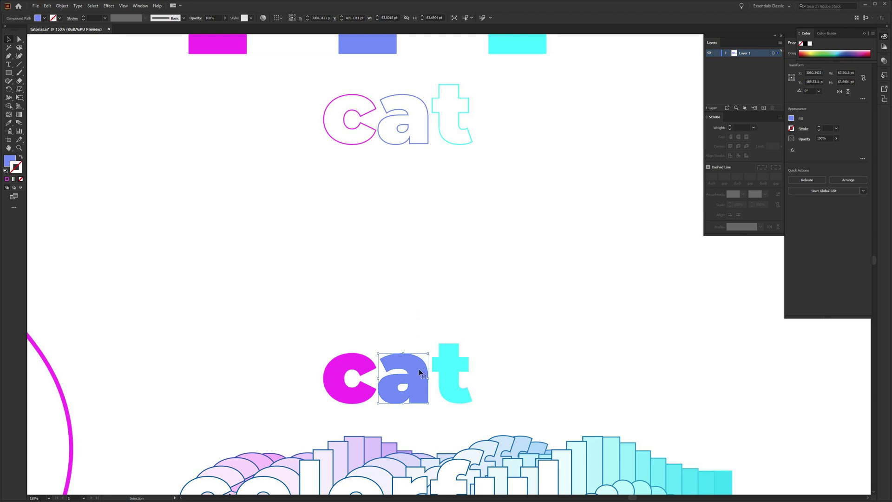
double_click(9, 160)
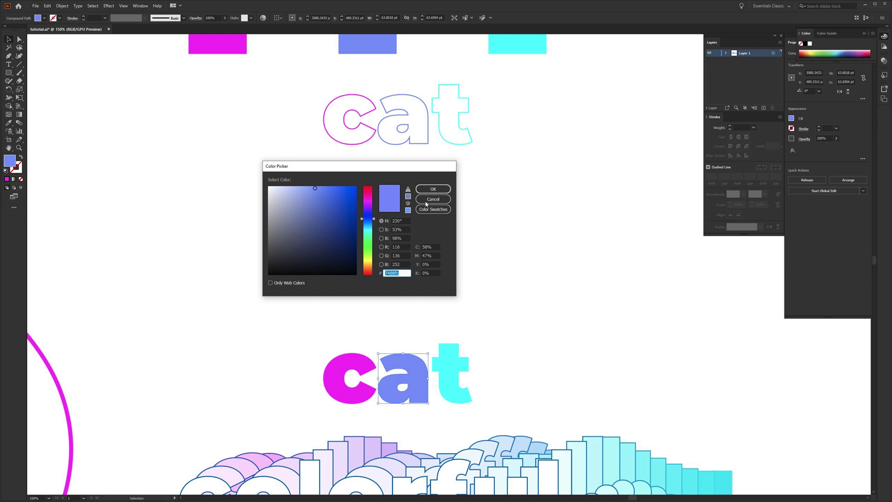
left_click(433, 189)
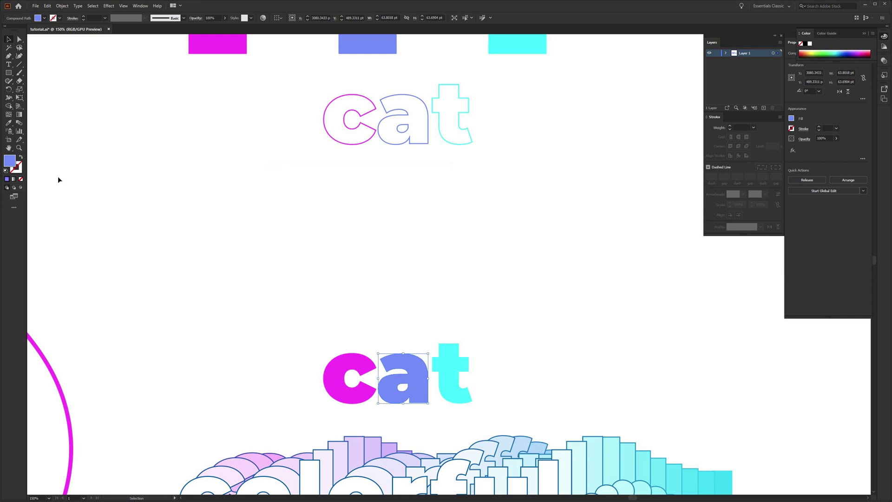
double_click(18, 170)
type("7488fc")
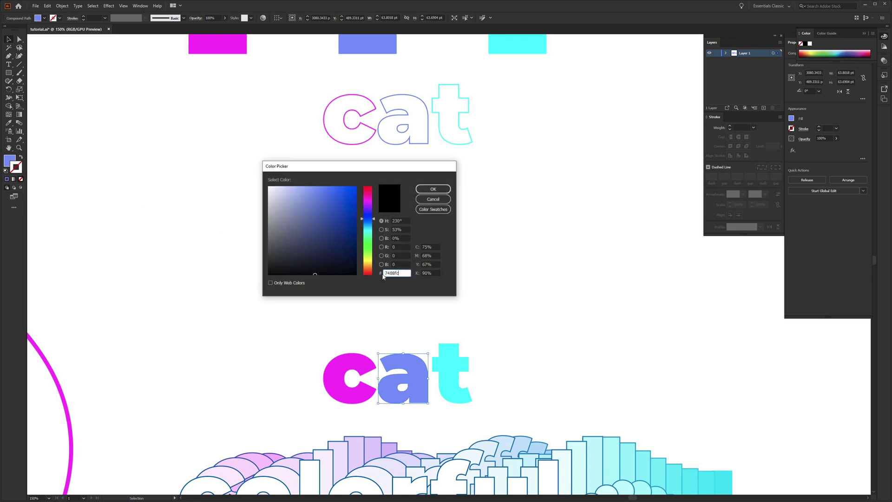
left_click(427, 189)
Give the lower letter "t" a cyan stroke matching its fill, using hex color 00f9ff, and deselect it.
left_click(440, 353)
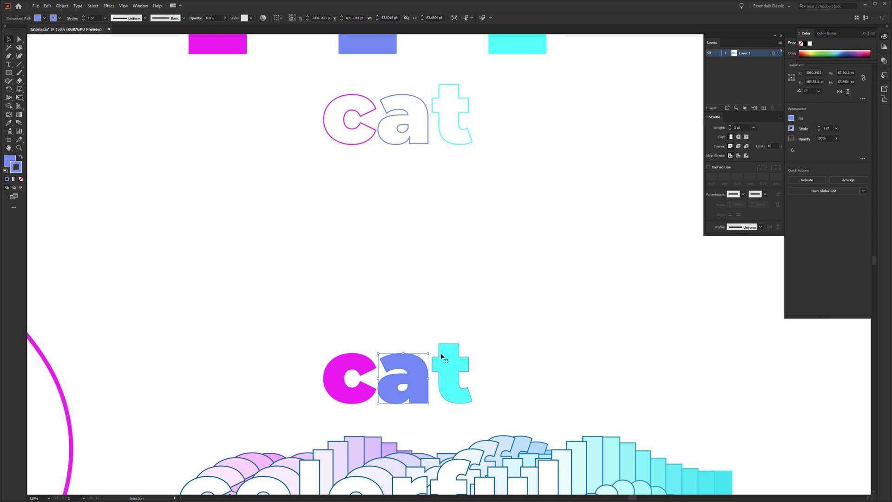
double_click(10, 161)
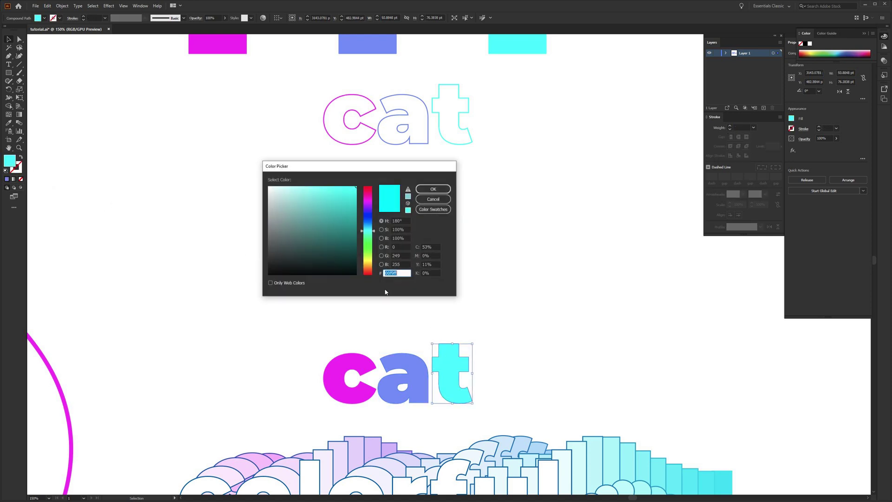
left_click(431, 202)
double_click(19, 170)
left_click(433, 198)
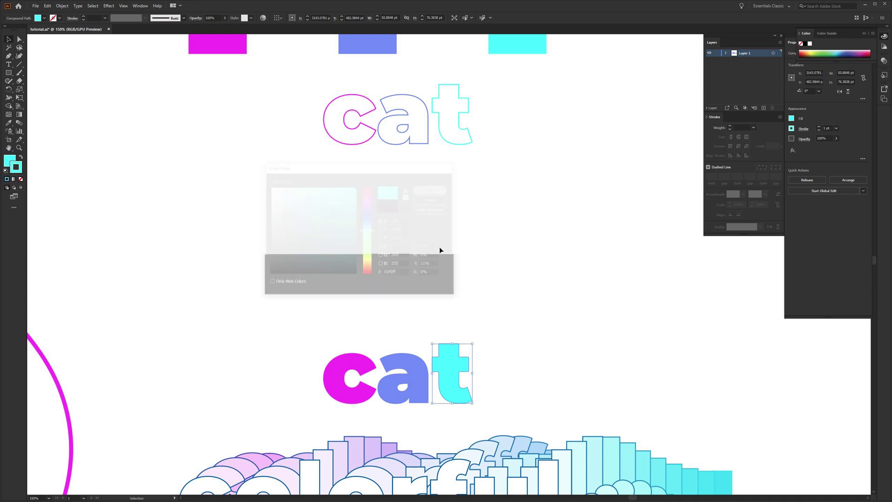
left_click(444, 275)
Select the upper and lower "cat" words in turn to compare the two versions, and clear the selection.
left_click_drag(314, 123, 553, 184)
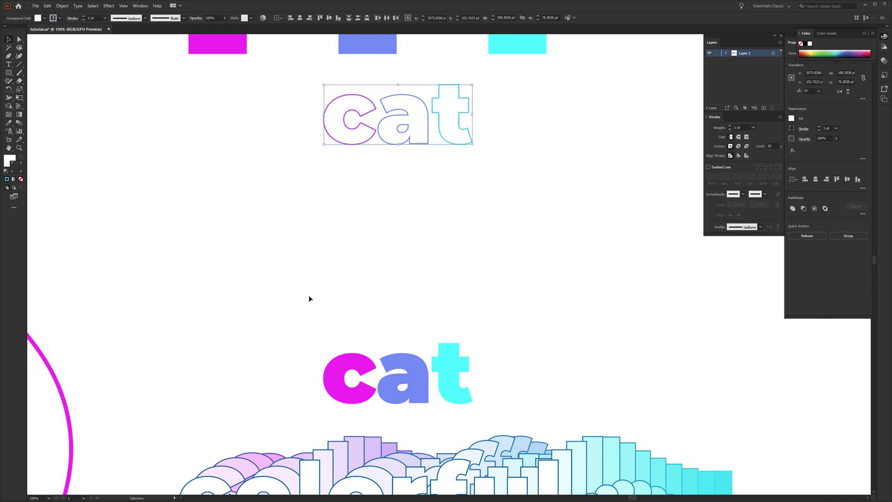
left_click_drag(292, 317, 497, 395)
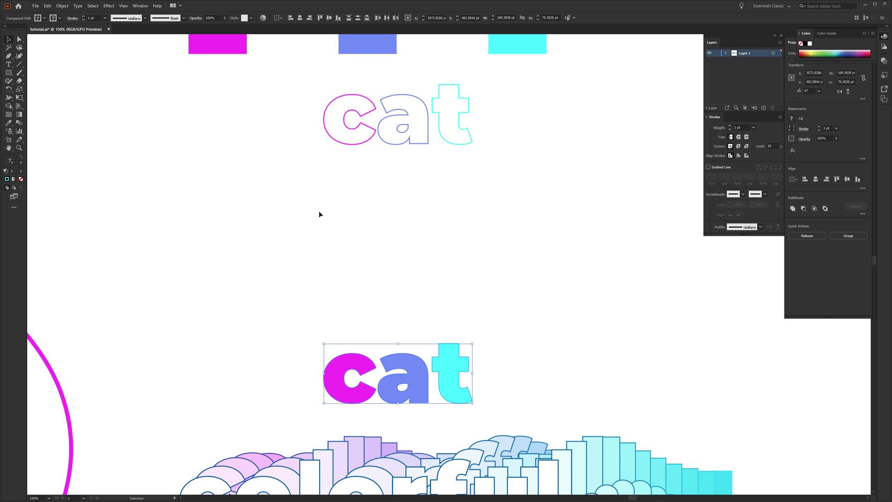
left_click_drag(257, 96, 537, 175)
left_click(453, 173)
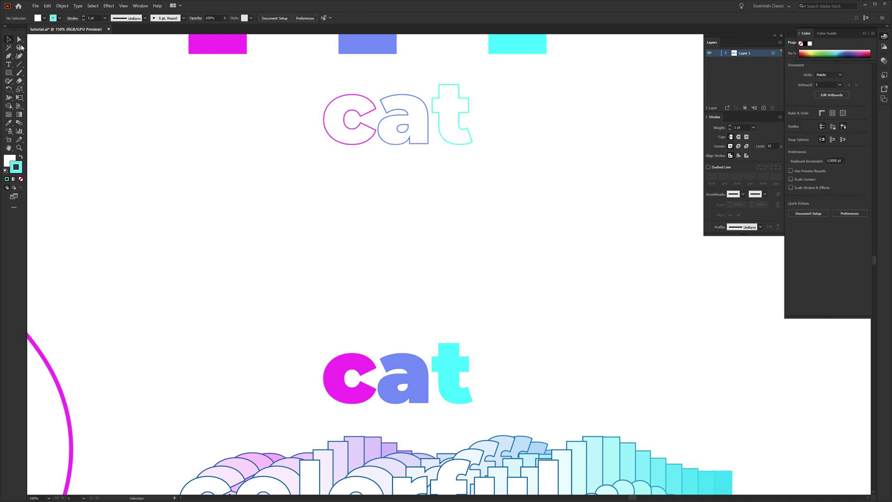
Group the three outlined letters of the upper "cat" word.
left_click_drag(289, 98, 334, 117)
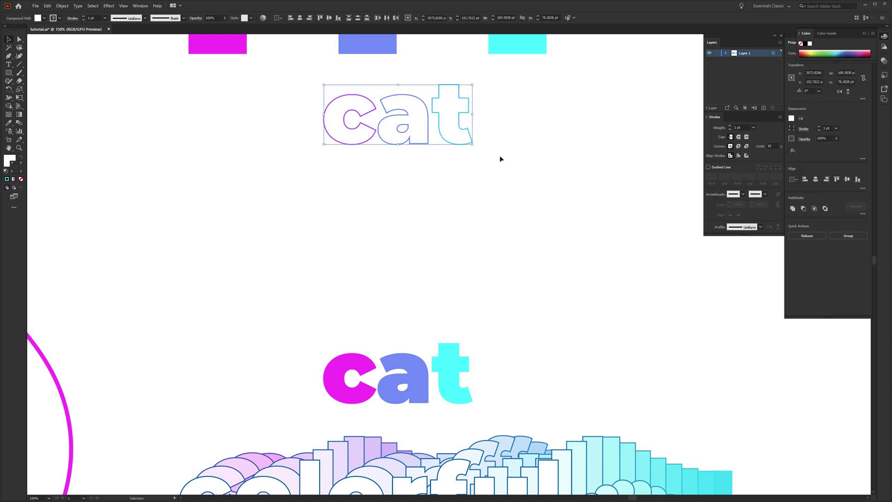
key("a")
key("ctrl+g")
key("v")
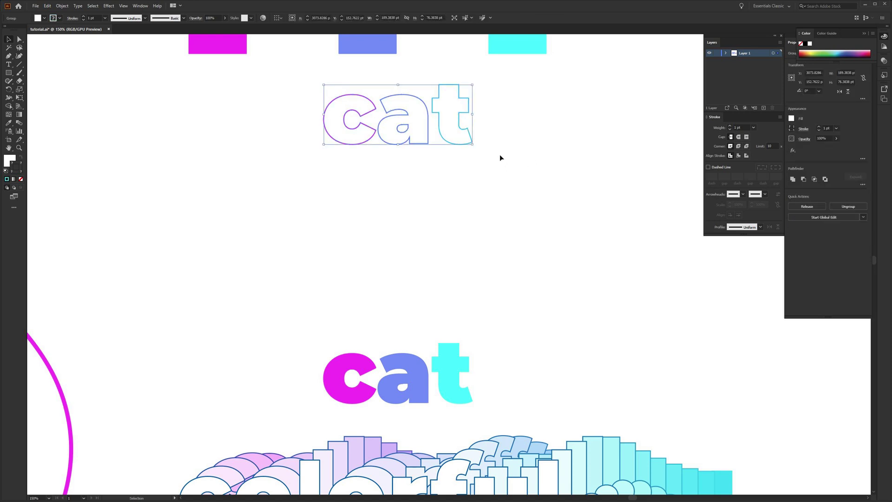
Group the three solid-filled letters of the lower "cat" word and deselect them.
key("a")
left_click_drag(464, 144, 599, 251)
key("v")
left_click(353, 307)
left_click_drag(283, 300, 506, 412)
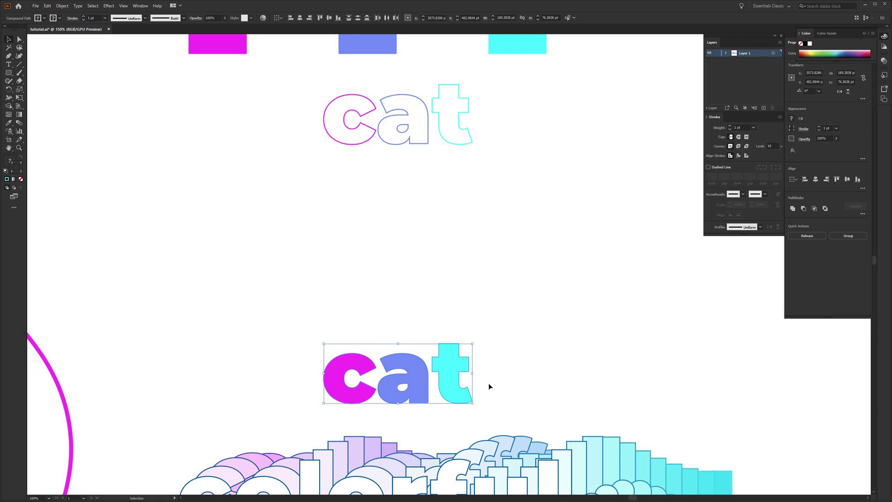
key("ctrl+g")
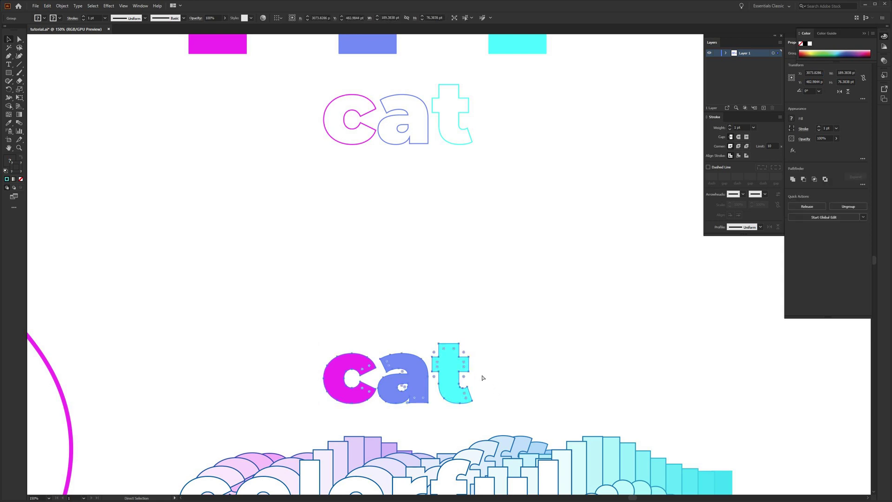
left_click(517, 269)
key("ctrl+minus")
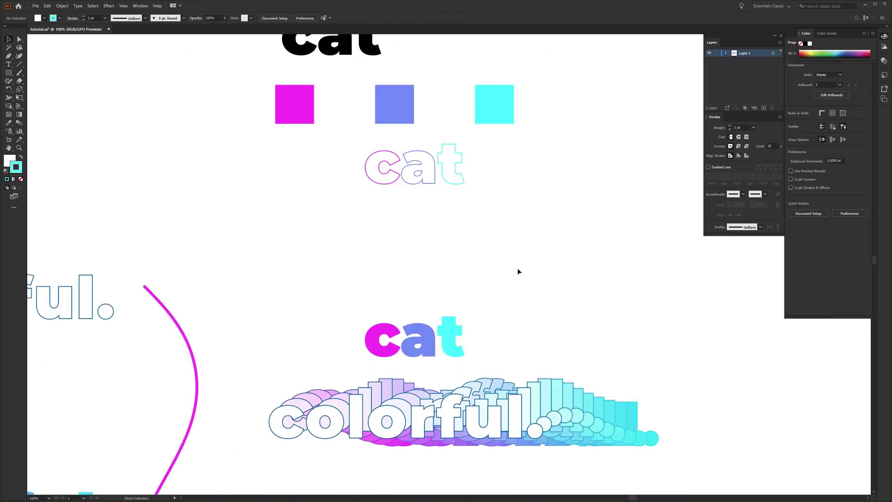
Make a blend between the upper outlined "cat" group and the lower solid "cat" group, and deselect it.
mouse_move(504, 223)
left_mouse_down()
mouse_move(433, 239)
mouse_move(493, 232)
left_mouse_up()
key("ctrl+plus")
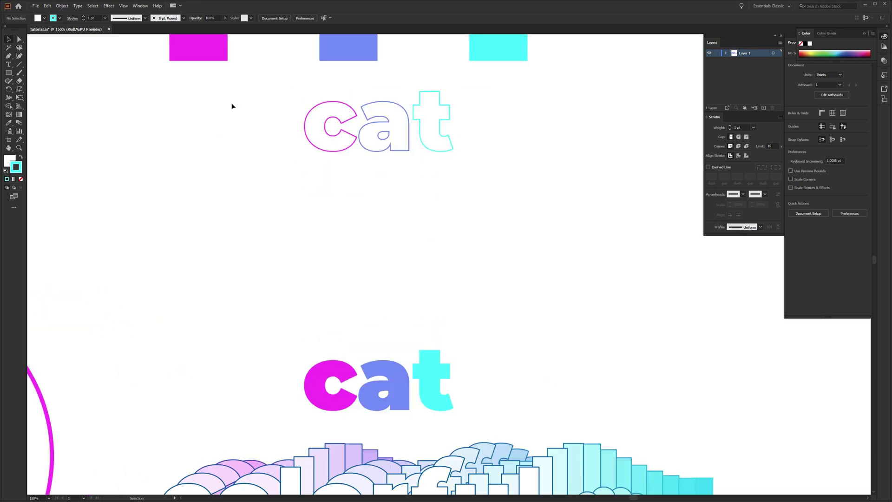
left_click_drag(212, 95, 521, 392)
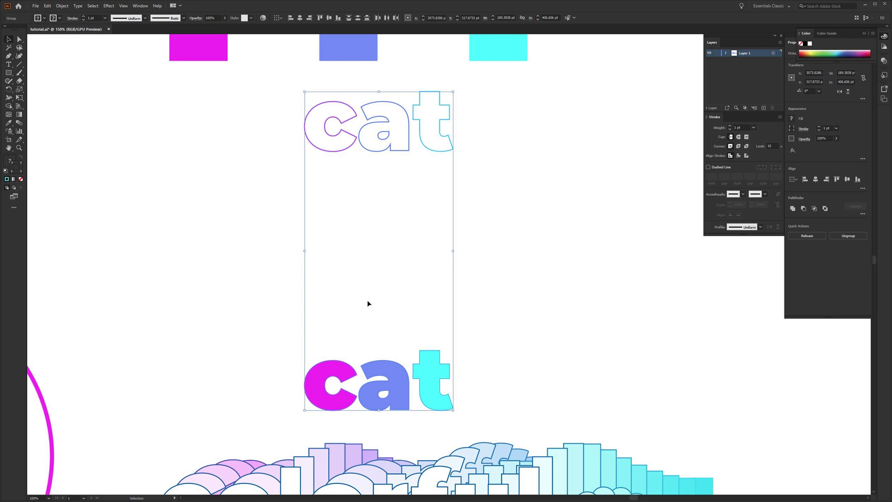
left_click(61, 6)
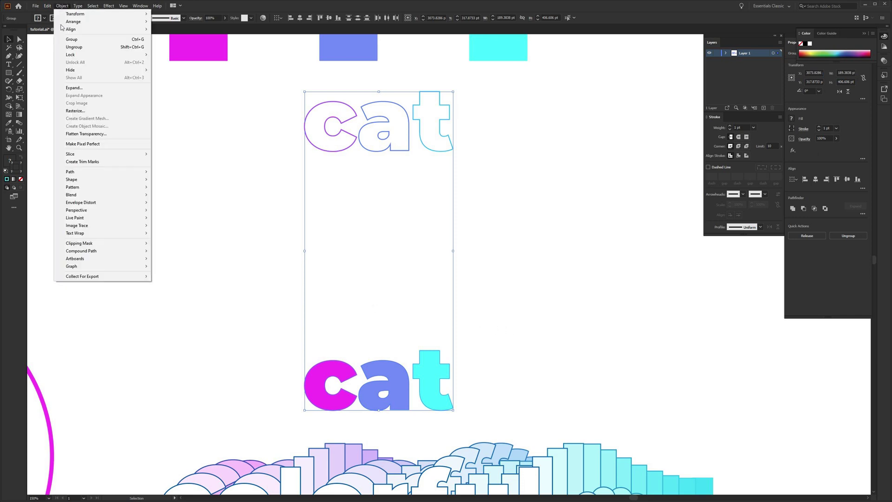
mouse_move(96, 195)
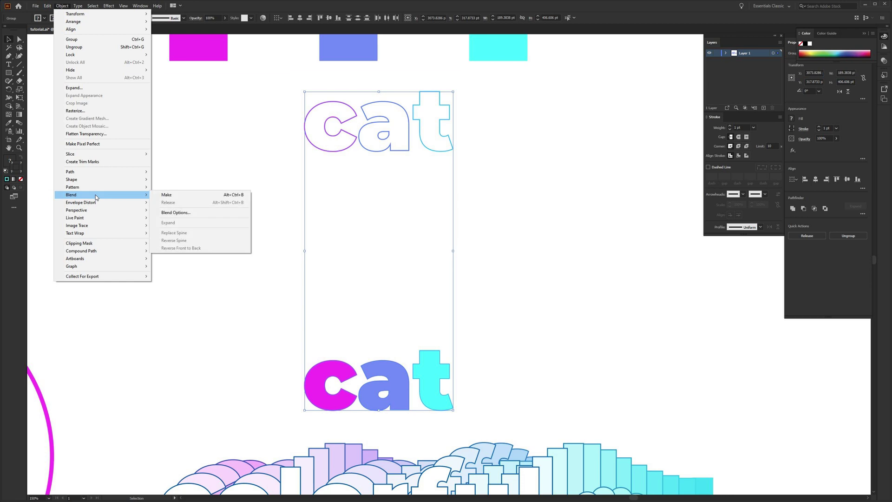
left_click(203, 198)
left_click(492, 193)
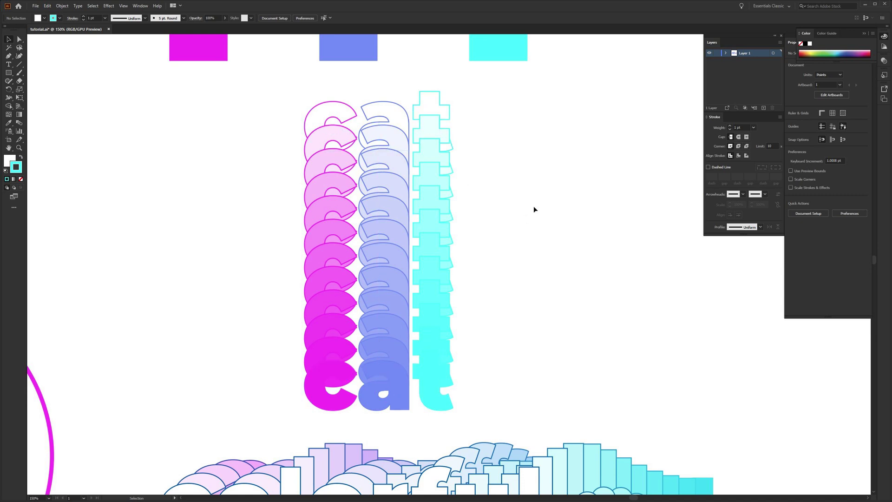
Select the "cat" blend and float the Properties panel beside it on the canvas.
left_click(420, 182)
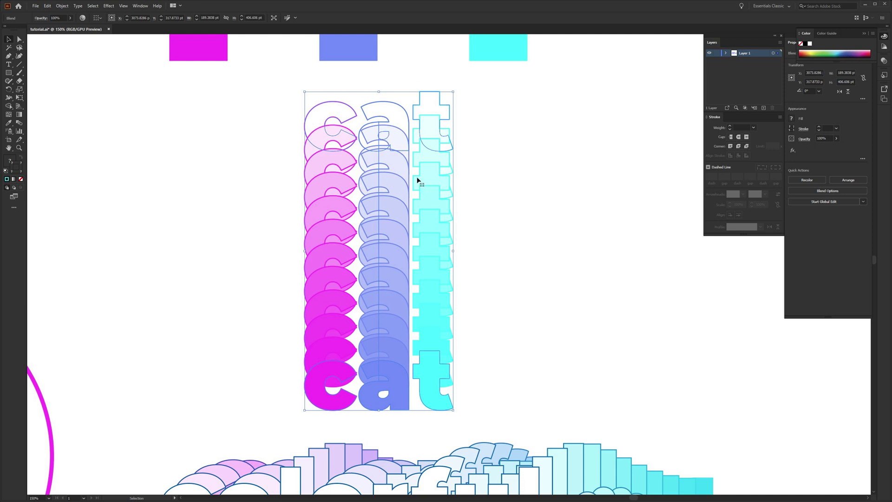
left_click_drag(840, 39, 579, 122)
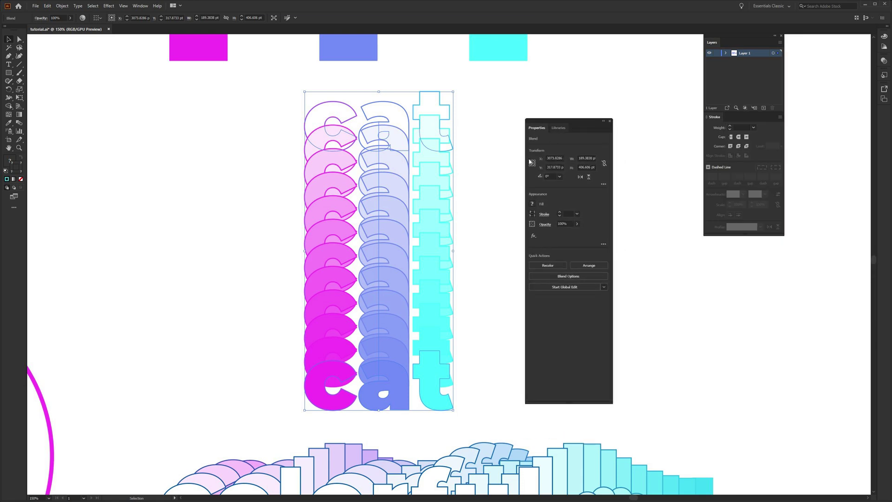
left_click(140, 6)
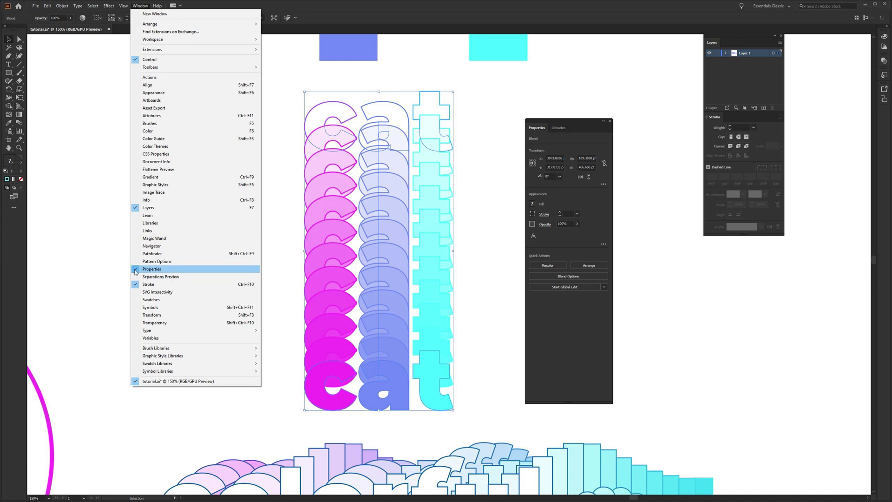
left_click_drag(567, 120, 584, 116)
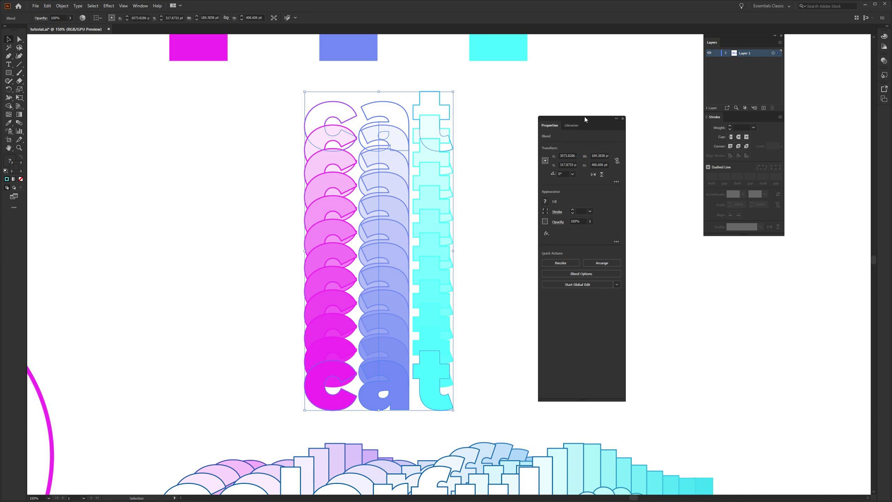
left_click_drag(255, 120, 469, 398)
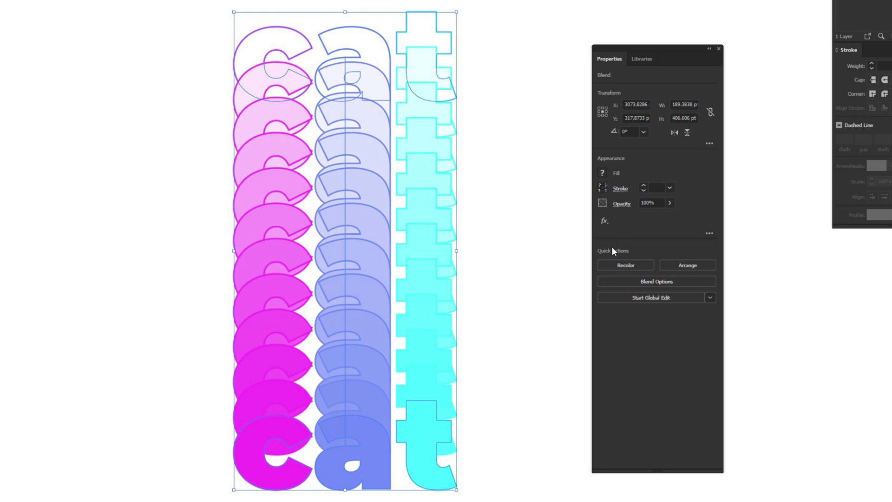
Set the "cat" blend's spacing to Specified Steps with 15 steps, preview it, apply it and deselect the blend.
left_click(637, 281)
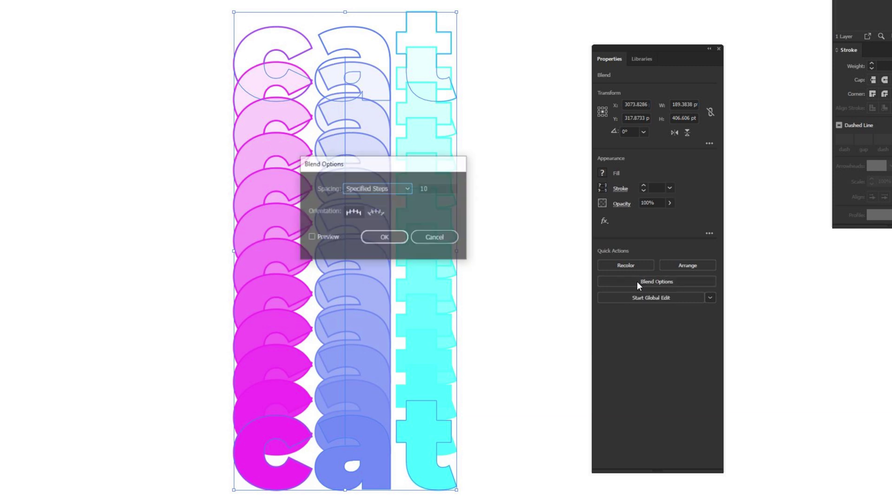
left_click(392, 186)
left_click(388, 211)
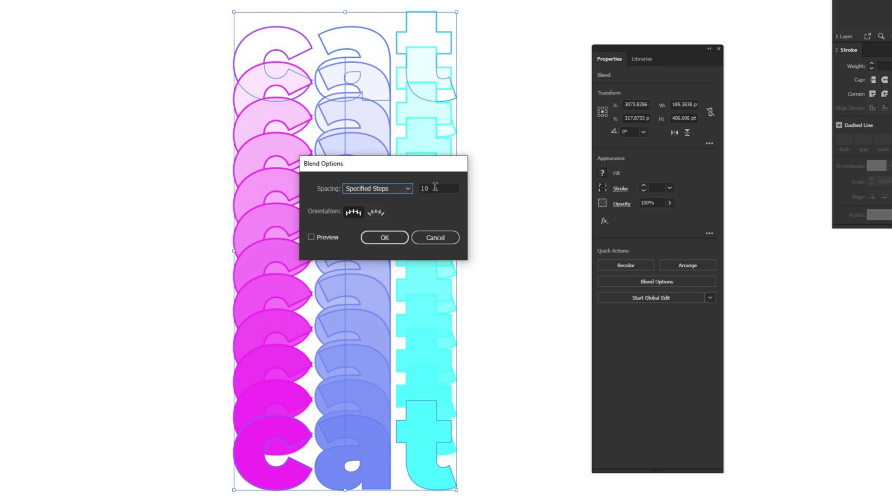
key("Tab")
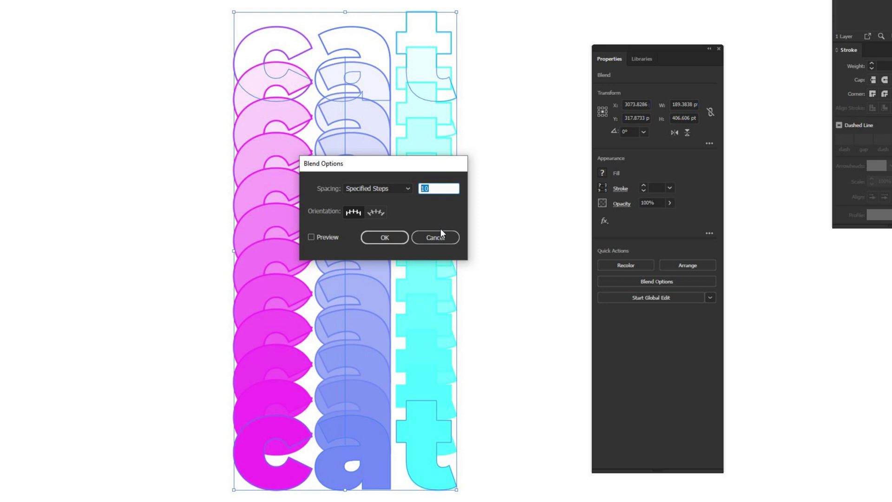
type("15")
left_click(311, 236)
left_click_drag(389, 160, 569, 101)
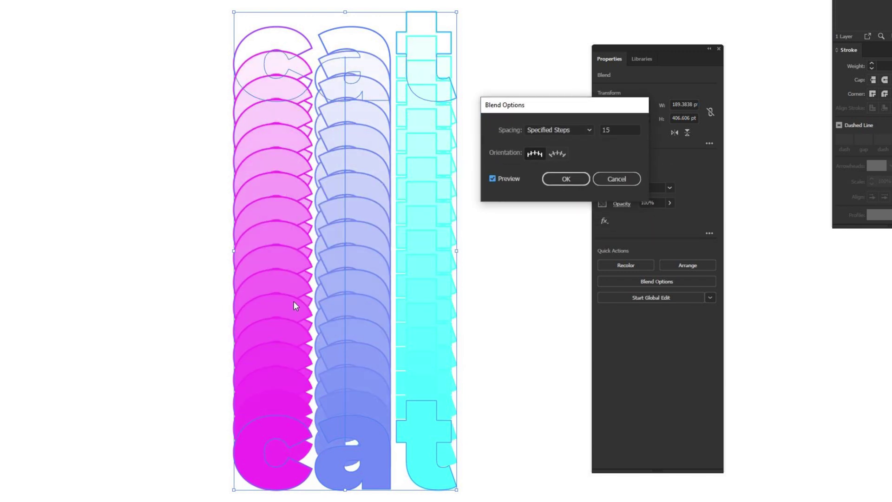
left_click(558, 180)
left_click(558, 180)
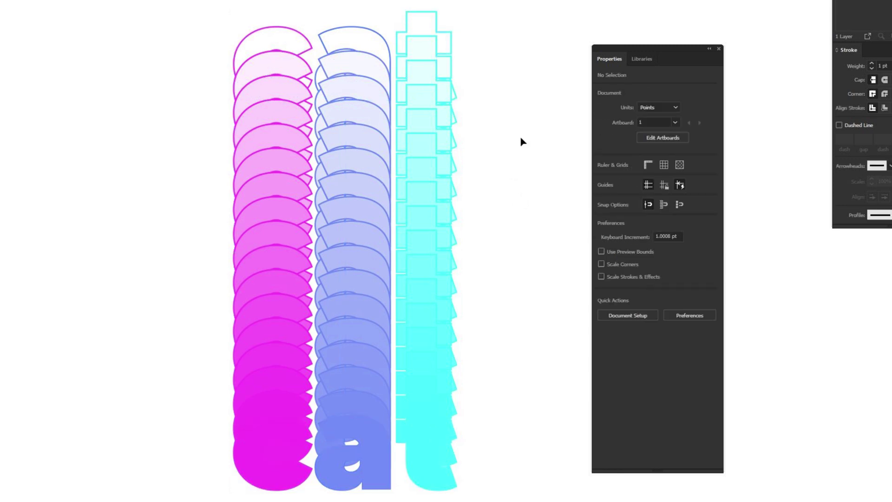
left_click(509, 166)
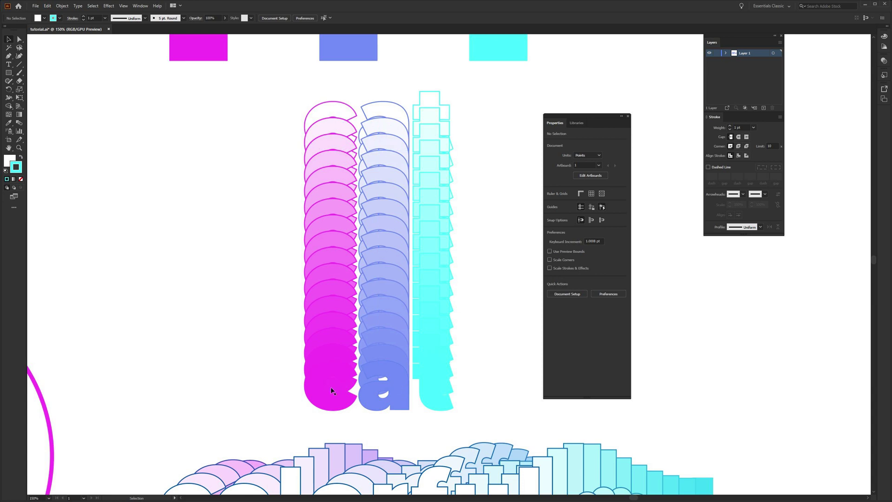
Reverse the "cat" blend's stacking order front to back and return the Properties panel beside the Layers and Stroke panels.
left_click(400, 391)
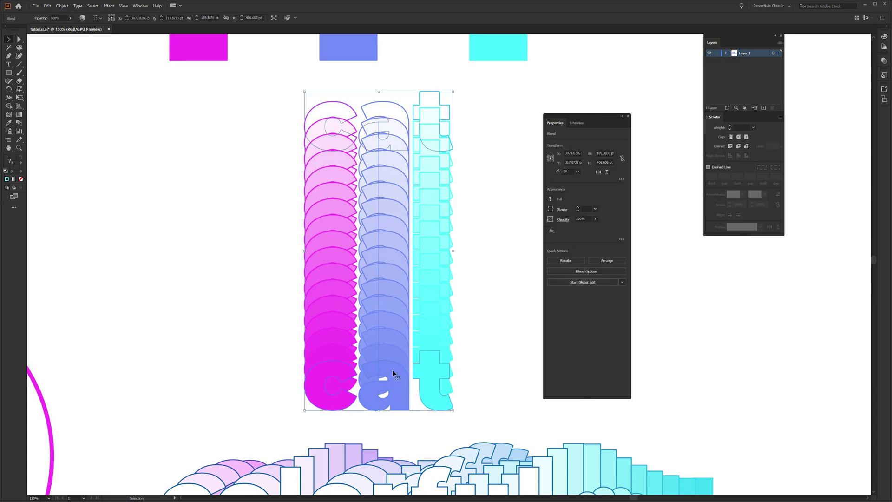
left_click(484, 135)
left_click(435, 103)
left_click(468, 176)
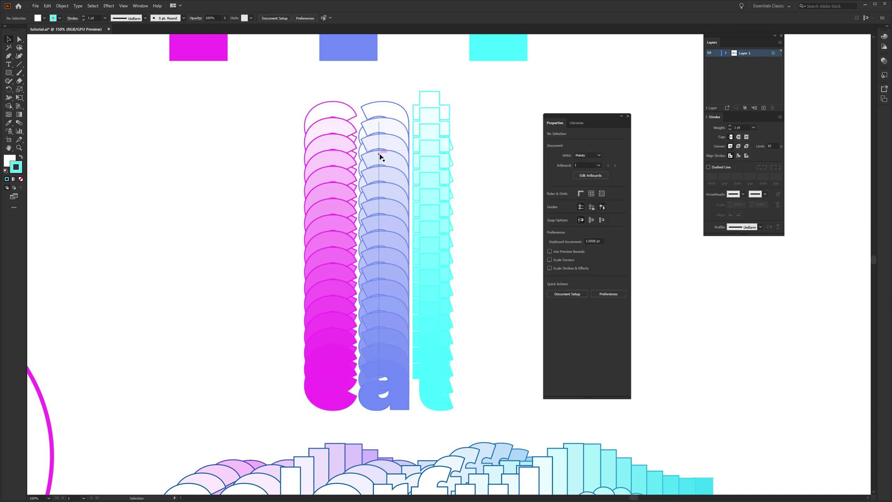
left_click(443, 213)
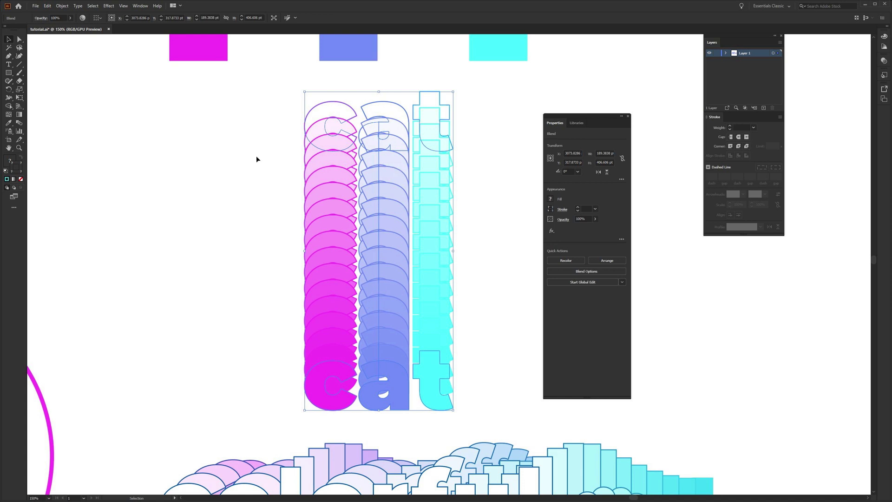
left_click(62, 6)
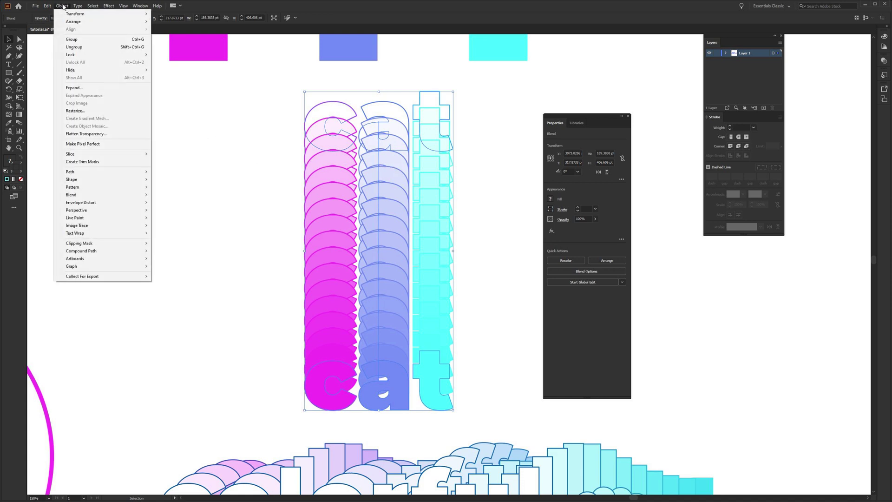
mouse_move(99, 196)
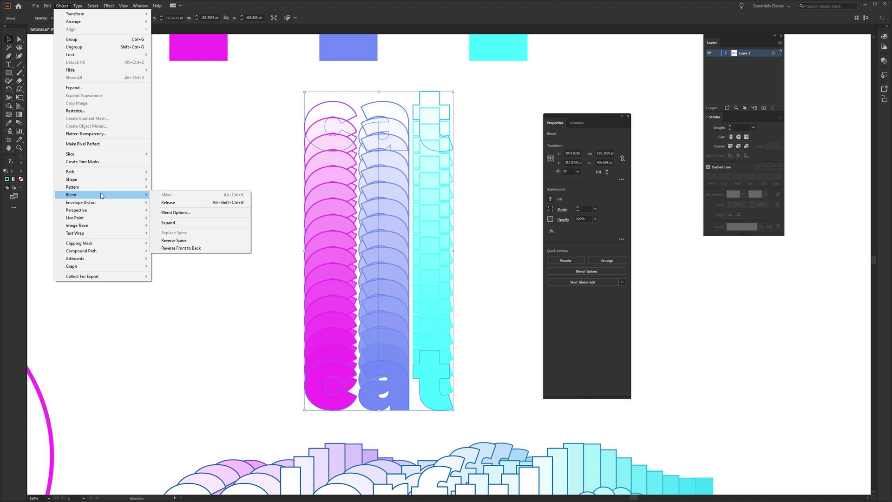
left_click(199, 249)
left_click(494, 150)
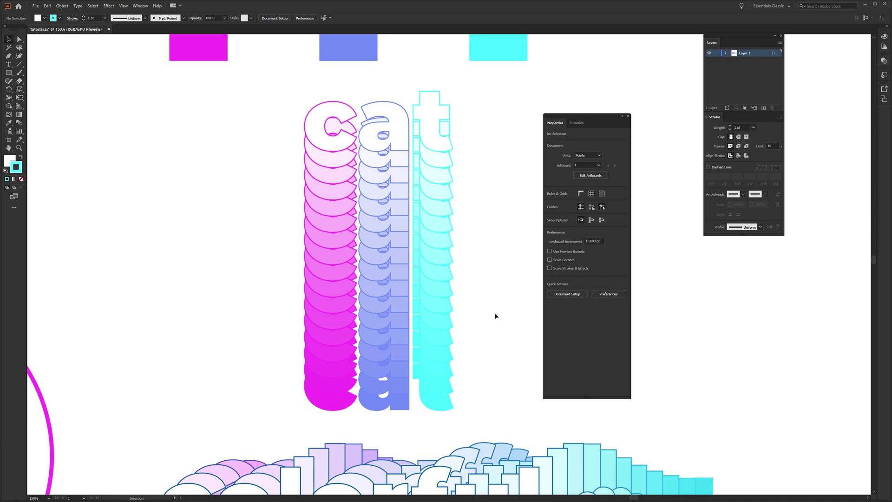
mouse_move(570, 116)
left_mouse_down()
mouse_move(711, 149)
mouse_move(785, 53)
left_mouse_up()
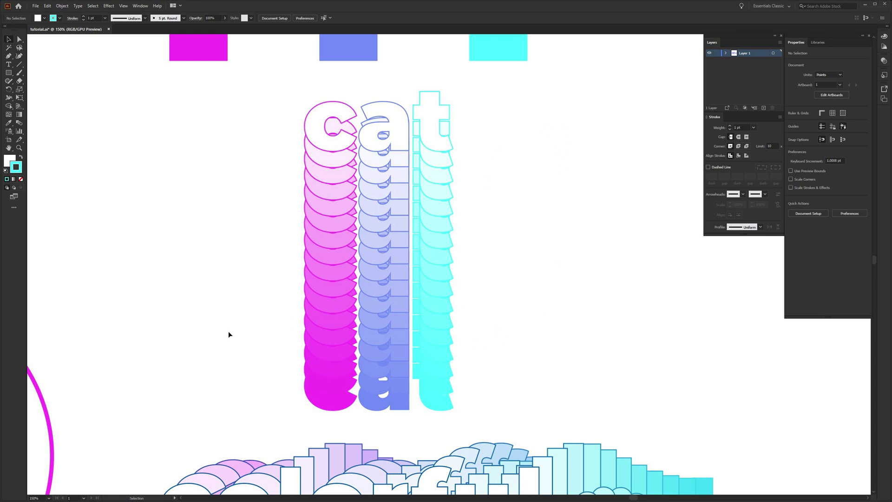
Move the horizontal "colorful." blend slightly down, farther from the "cat" blend, and deselect it.
key("ctrl+minus")
key("ctrl+minus")
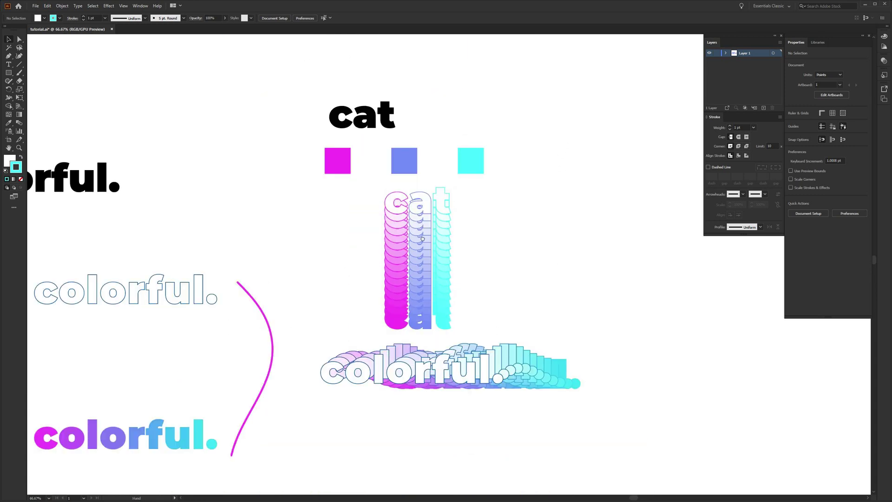
left_click_drag(231, 322, 534, 195)
scroll(319, 313, "left", 5)
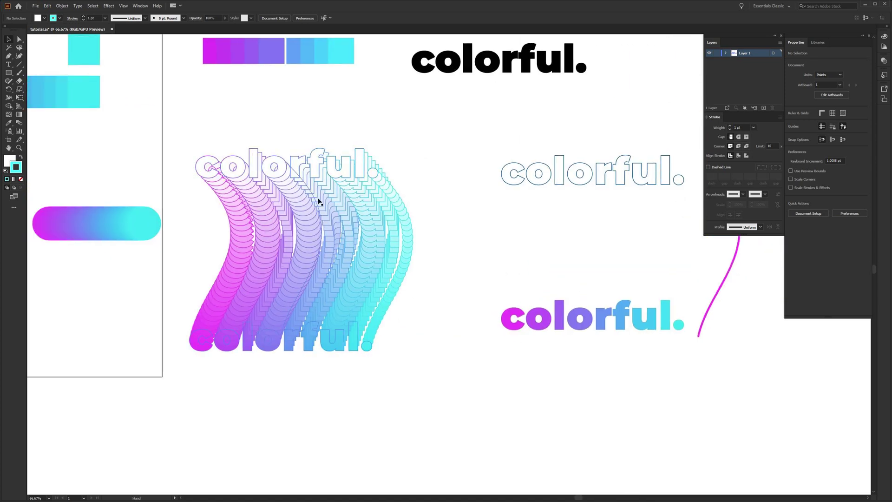
left_click_drag(560, 217, 69, 263)
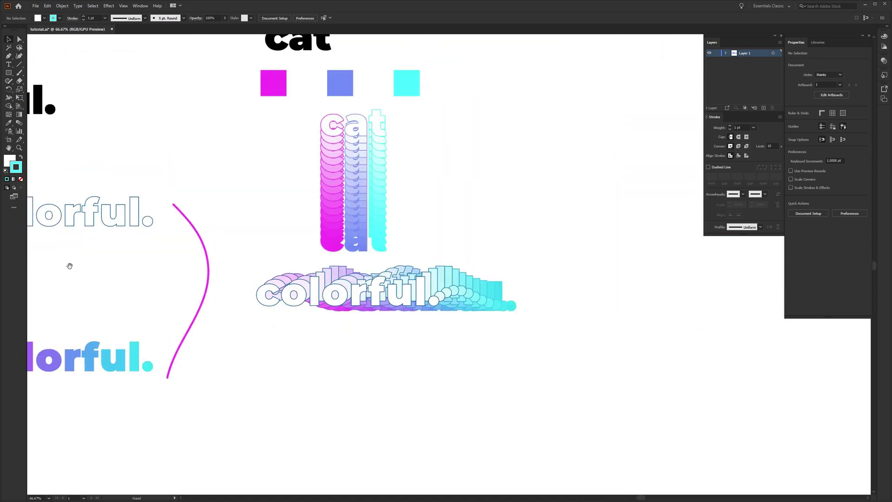
left_click_drag(477, 301, 477, 328)
left_click(484, 249)
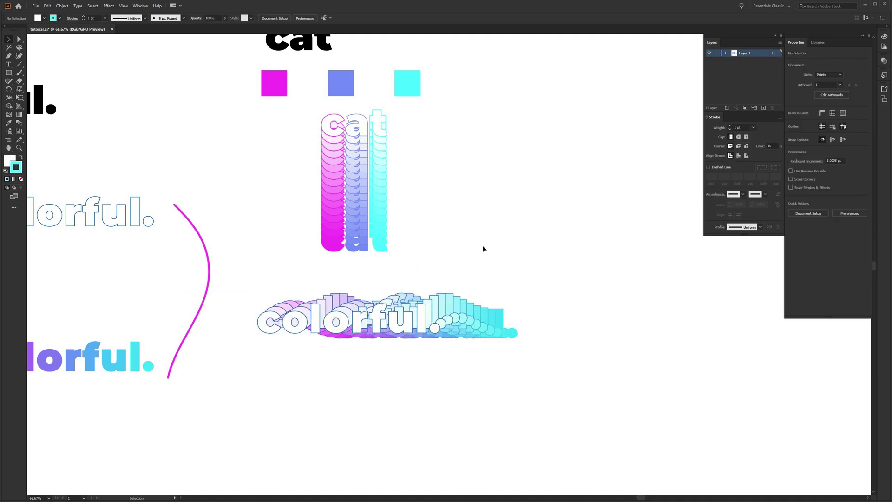
scroll(483, 249, "up", 2)
left_click_drag(482, 249, 530, 372)
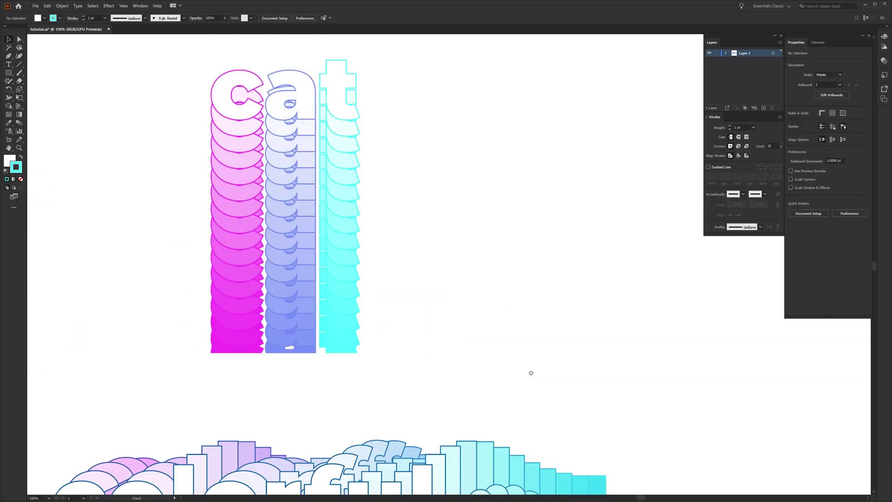
scroll(464, 210, "up", 2)
left_click_drag(465, 213, 475, 224)
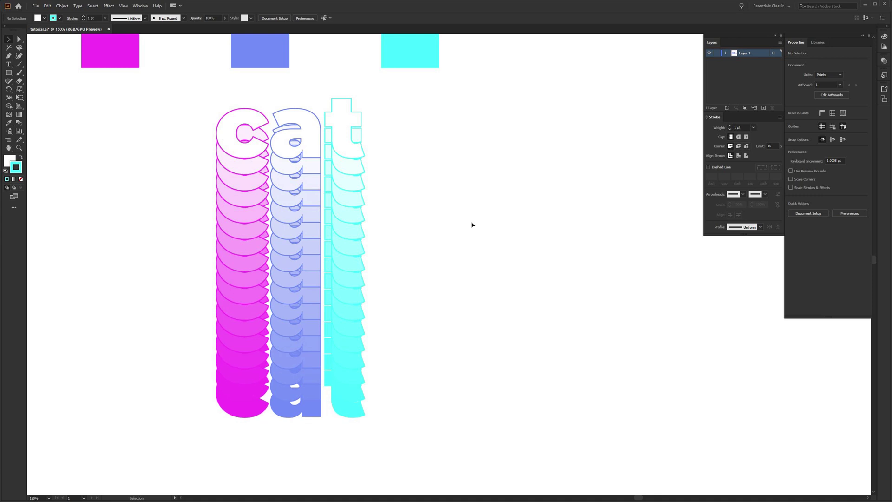
left_click(20, 74)
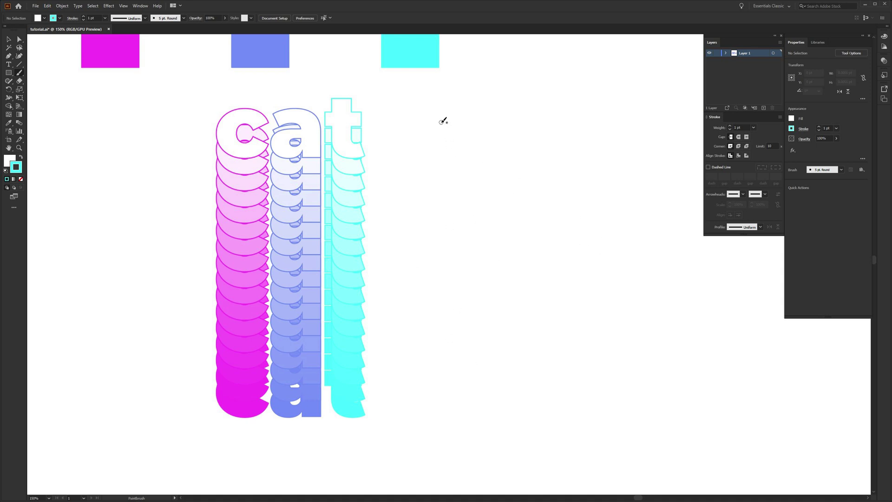
mouse_move(446, 119)
left_mouse_down()
mouse_move(476, 165)
mouse_move(493, 244)
left_mouse_up()
mouse_move(476, 281)
left_mouse_down()
mouse_move(444, 364)
mouse_move(452, 408)
left_mouse_up()
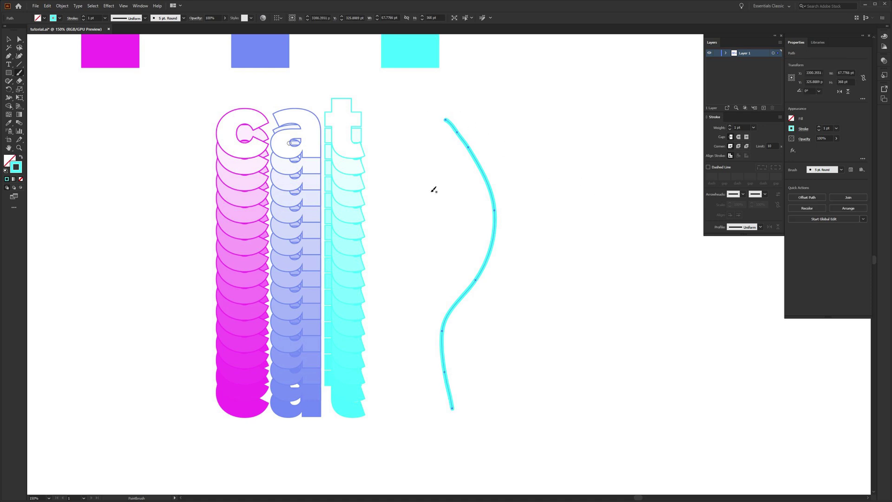
key("v")
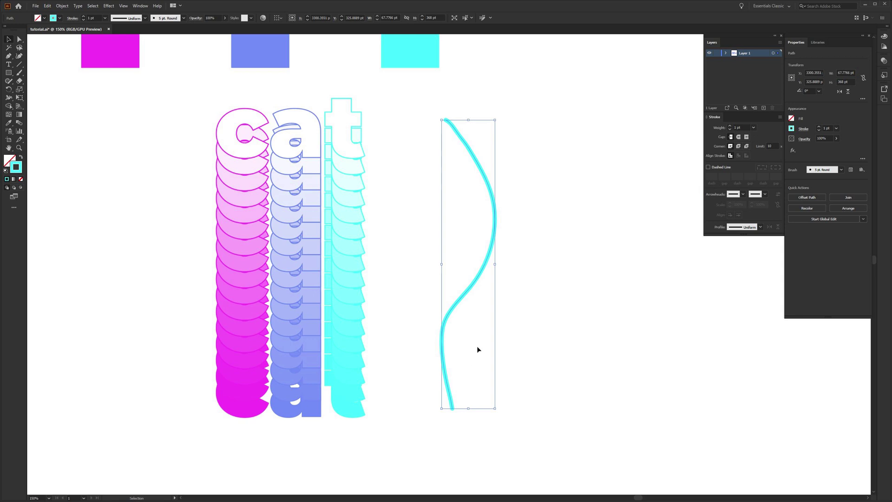
left_click_drag(470, 294, 476, 289)
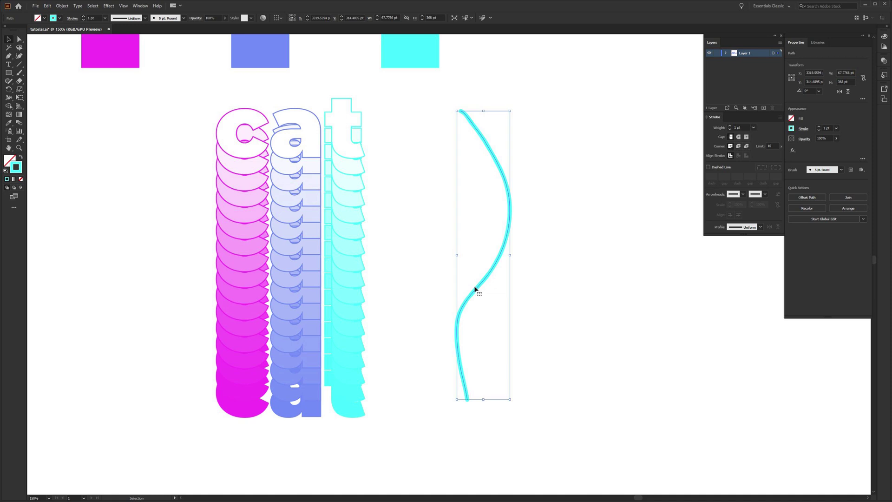
key("Delete")
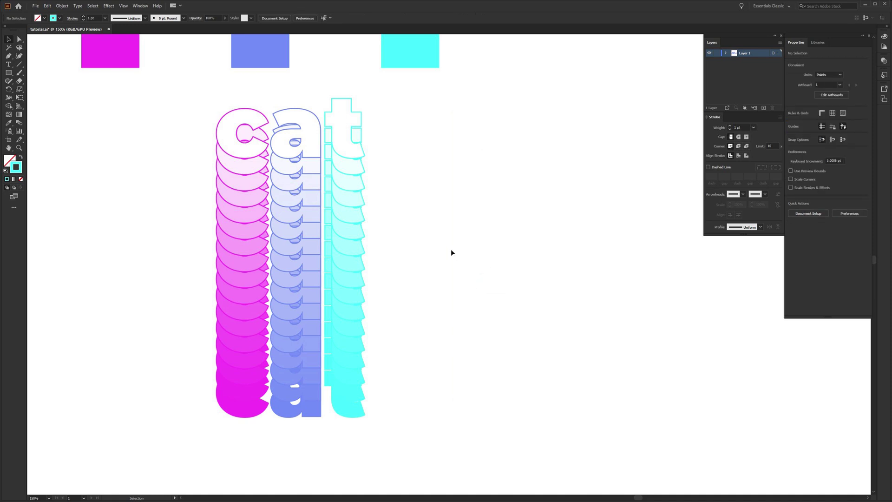
Paint a cyan S-shaped curve about 74 pt wide and 342 pt tall beside the "cat" blend, reposition it slightly and deselect it.
key("b")
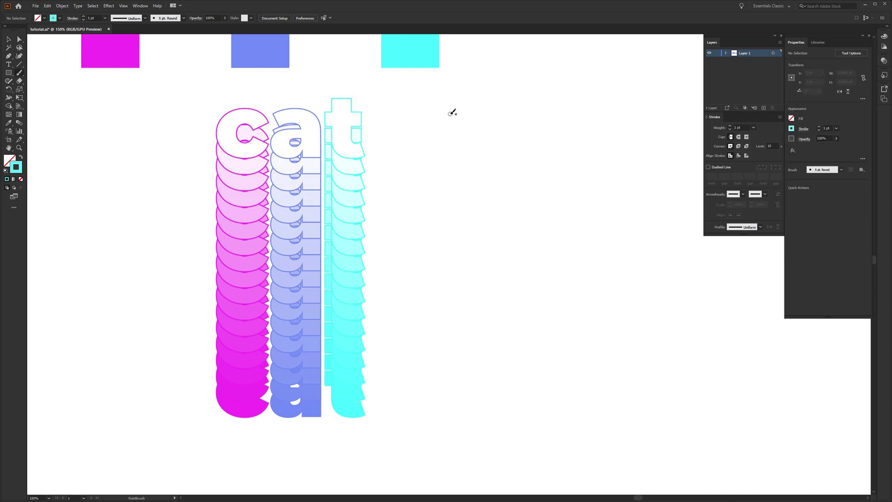
mouse_move(450, 113)
left_mouse_down()
mouse_move(477, 153)
mouse_move(489, 228)
mouse_move(444, 391)
left_mouse_up()
key("ctrl+z")
mouse_move(460, 113)
left_mouse_down()
mouse_move(491, 147)
mouse_move(502, 205)
mouse_move(443, 324)
mouse_move(457, 382)
left_mouse_up()
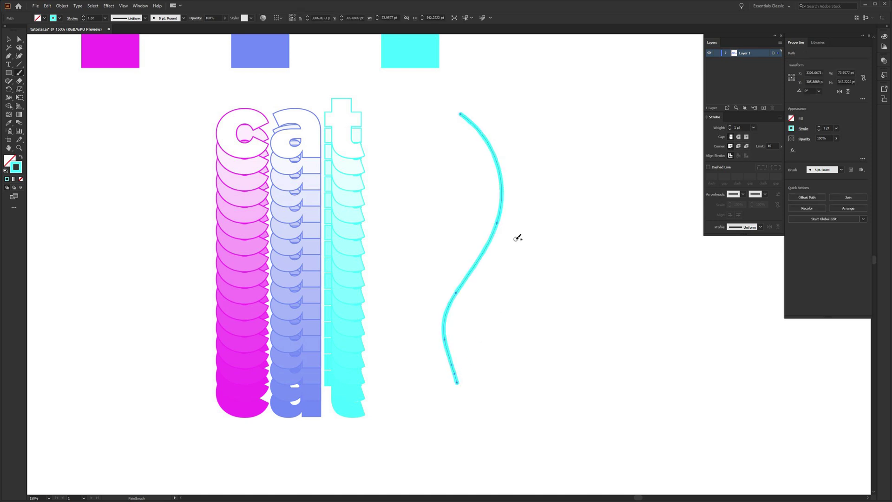
key("v")
mouse_move(502, 234)
left_mouse_down()
mouse_move(488, 241)
mouse_move(500, 235)
left_mouse_up()
left_click(545, 204)
left_click_drag(498, 203, 499, 207)
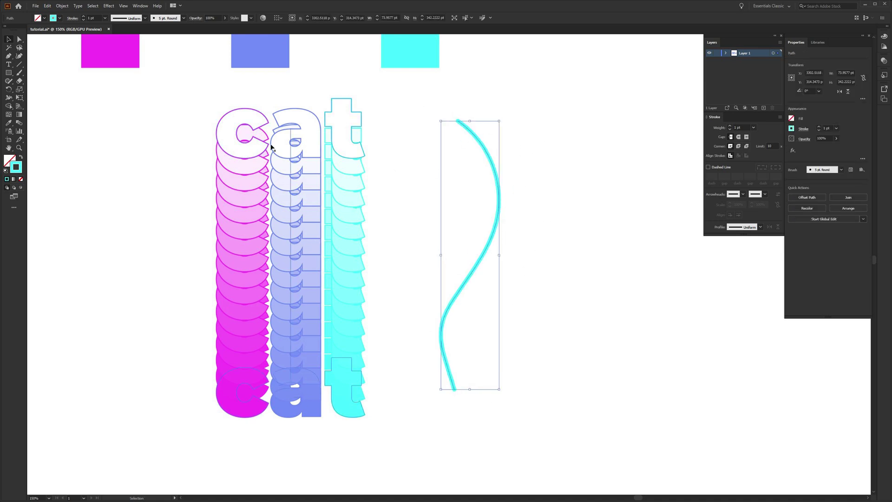
left_click(531, 121)
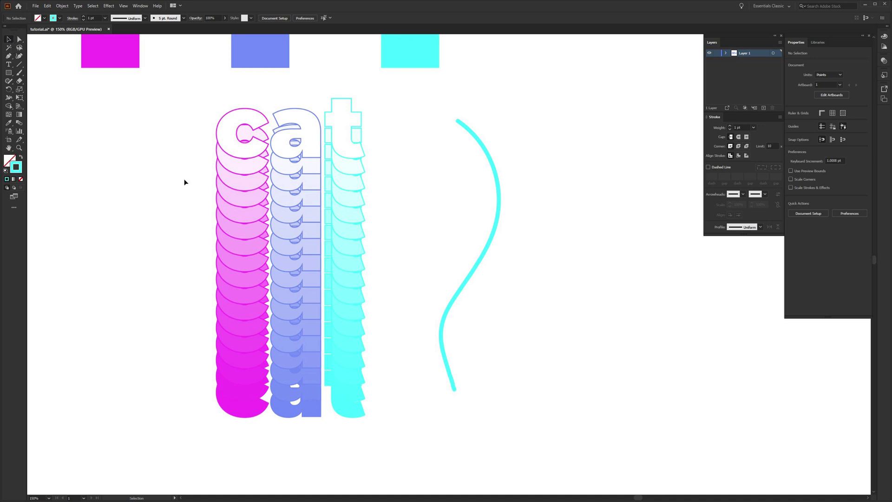
Replace the "cat" blend's spine with the painted S-shaped curve and deselect the result.
left_click_drag(166, 113, 538, 423)
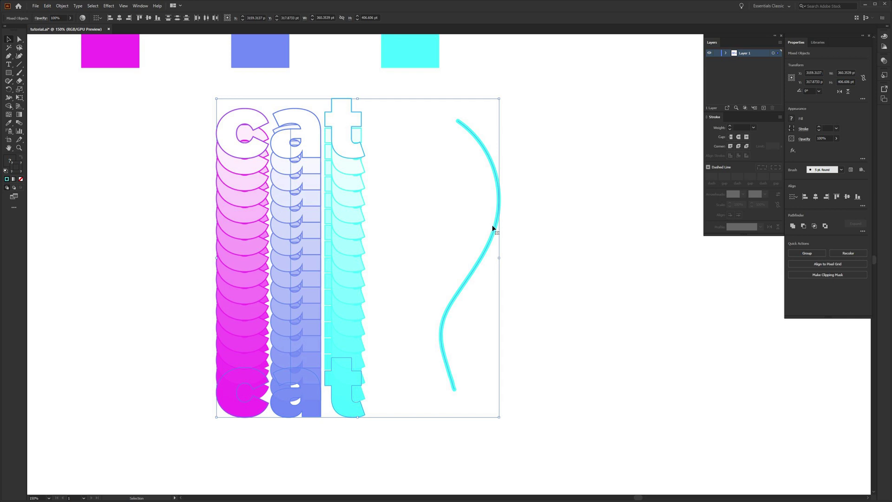
left_click(62, 6)
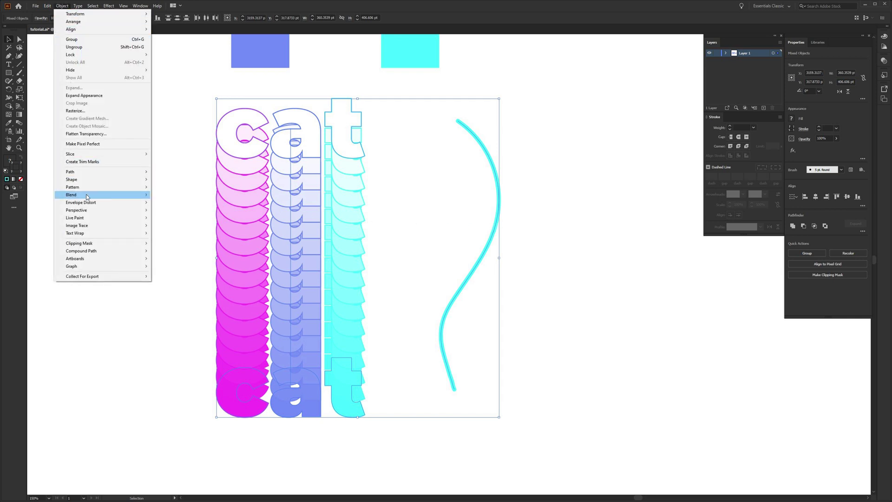
mouse_move(87, 197)
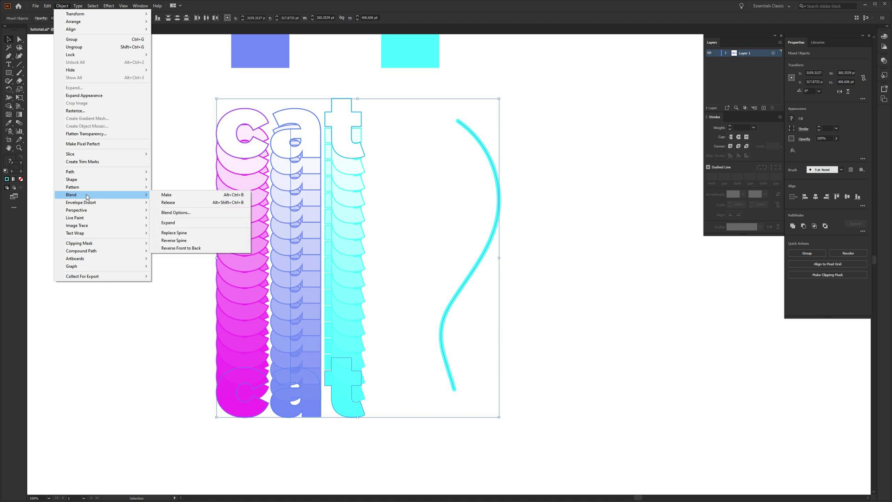
left_click(203, 235)
left_click(251, 254)
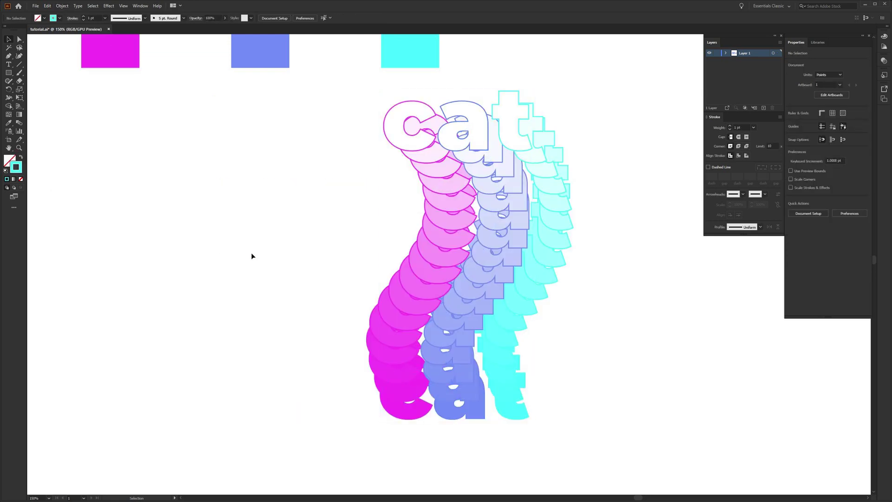
Move the curved "cat" blend to the left and float the Properties panel beside it on the canvas.
left_click(428, 199)
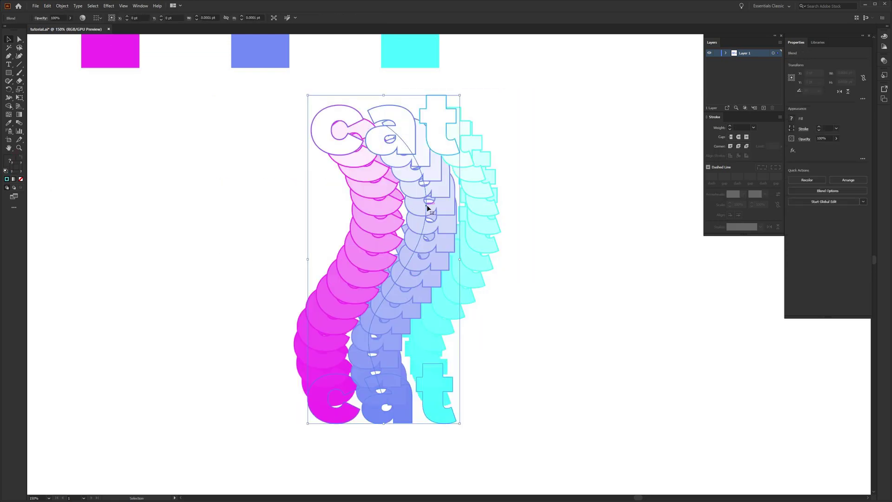
left_click_drag(826, 39, 575, 120)
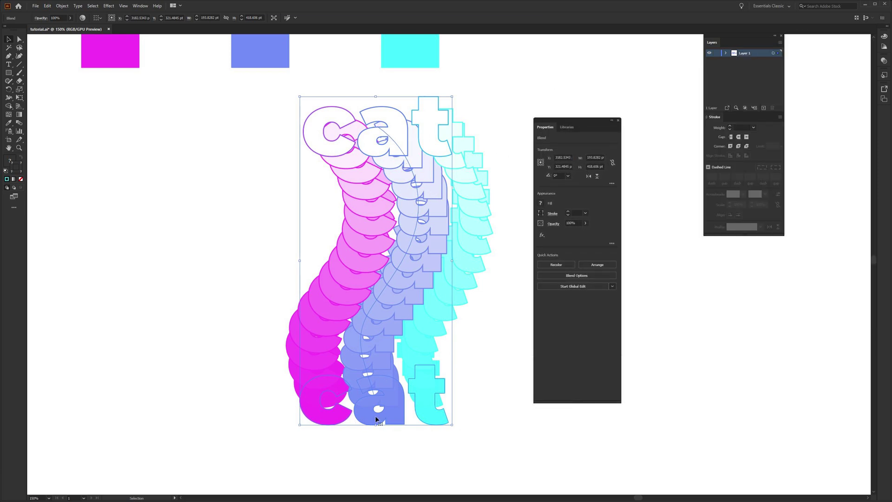
left_click(239, 173)
left_click(446, 311)
Set the curved "cat" blend to 20 specified steps, deselect it and return the Properties panel beside the Layers panel.
left_click(566, 277)
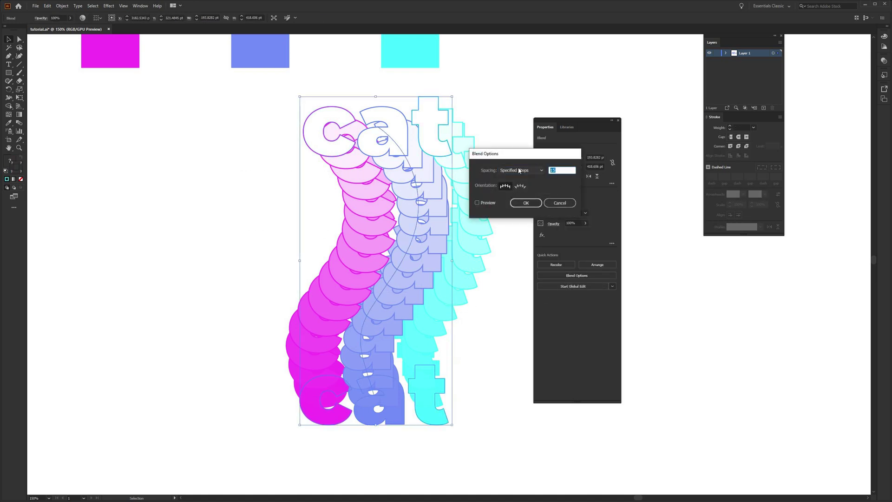
type("20")
left_click(526, 202)
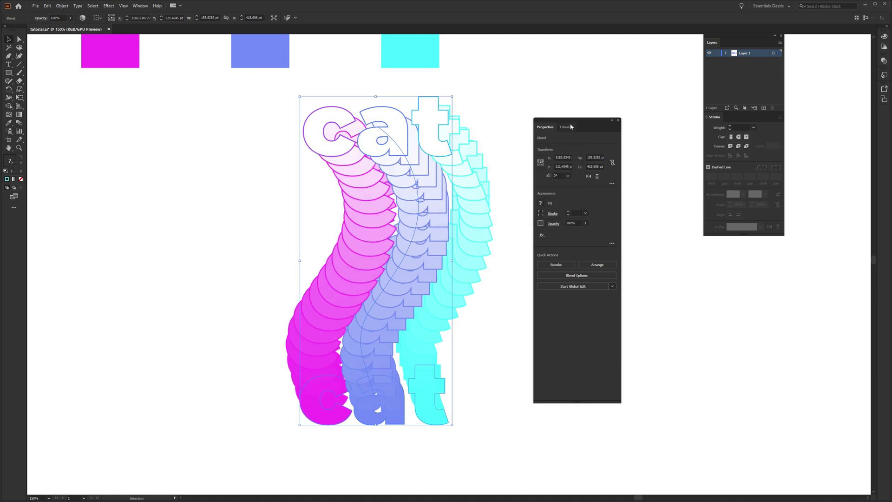
key("ctrl+shift+a")
left_click_drag(601, 119, 832, 44)
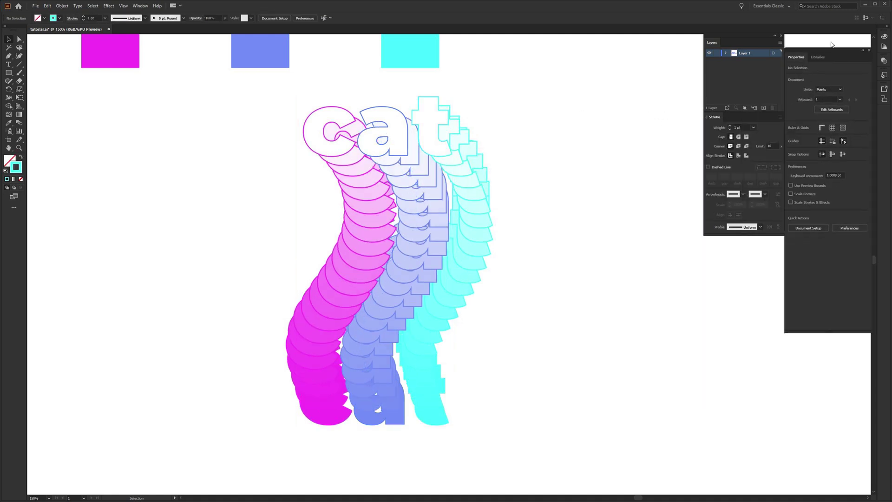
Directly select the top anchor of the "cat" blend's spine and pull its handle down and inward to steepen the curve's start.
left_click(442, 223)
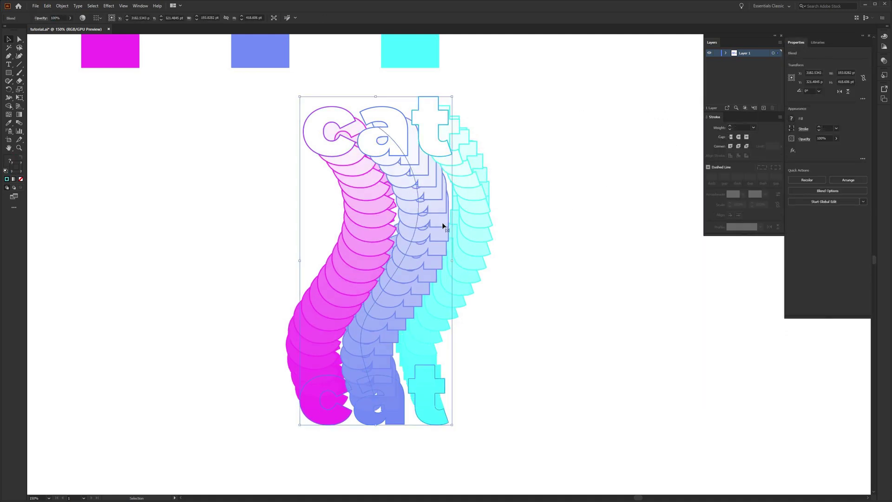
left_click(20, 41)
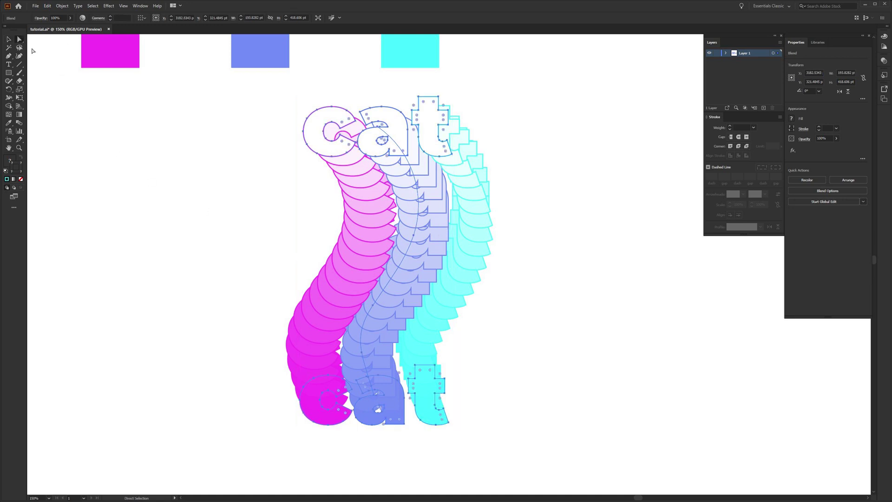
left_click(418, 239)
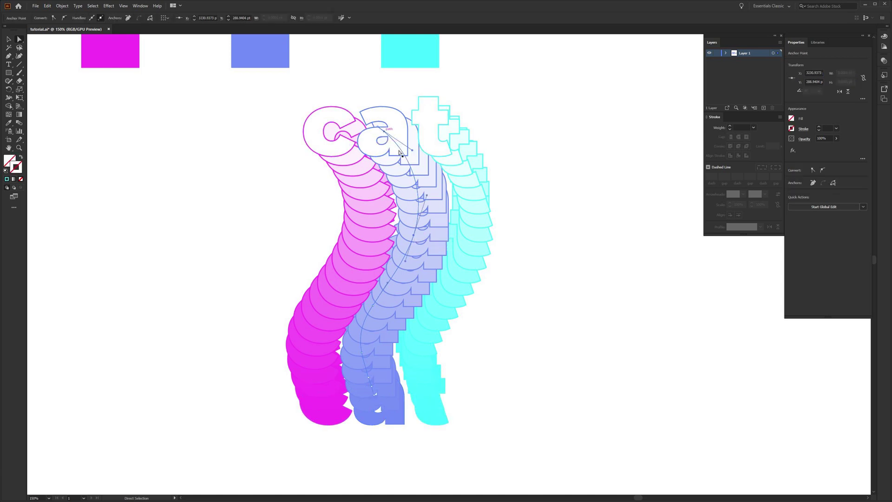
scroll(407, 265, "up", 3)
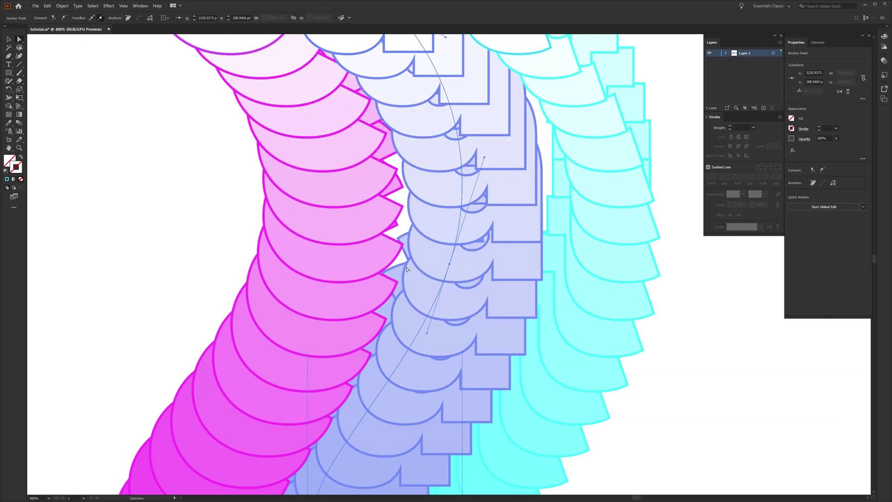
scroll(395, 204, "up", 4)
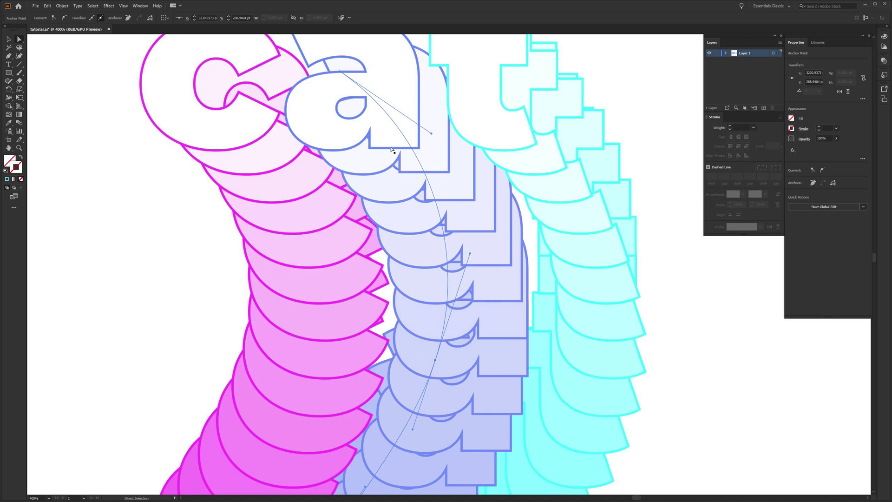
left_click(343, 73)
left_click_drag(431, 133, 415, 170)
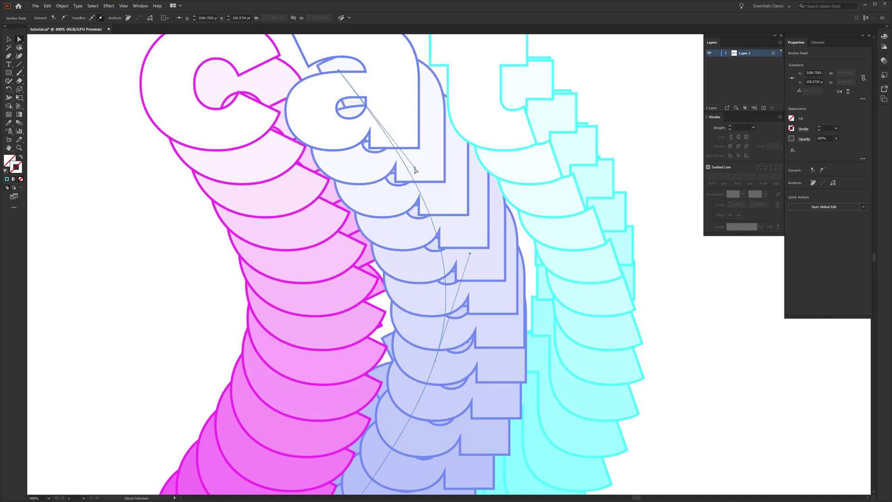
Move the spine's anchor at the upper bend to the right to make the blend's curve more pronounced.
scroll(392, 278, "down", 5)
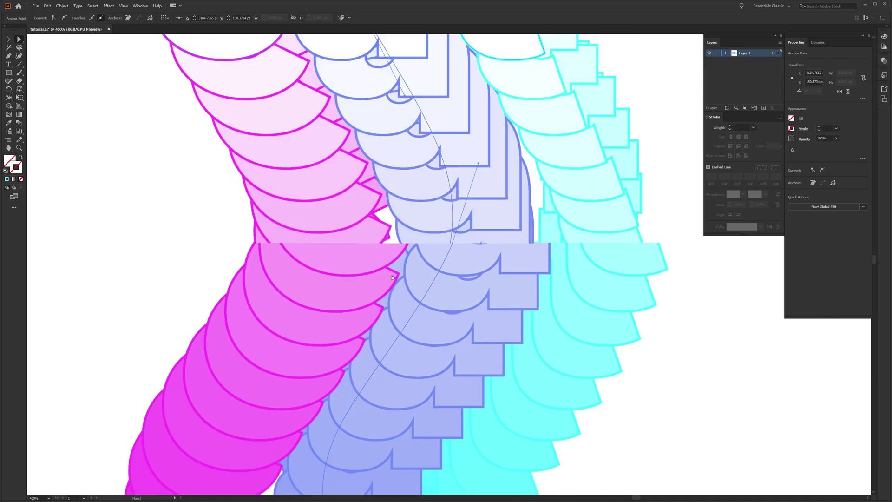
left_click_drag(392, 278, 325, 374)
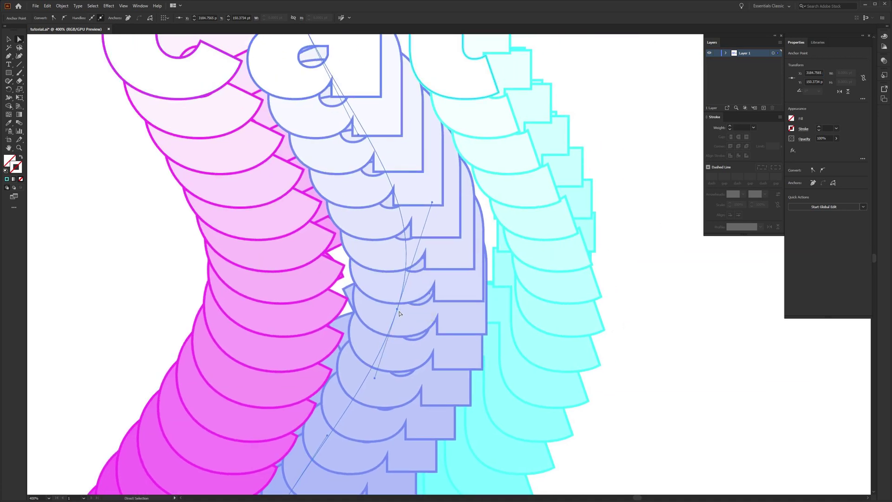
left_click_drag(399, 314, 468, 327)
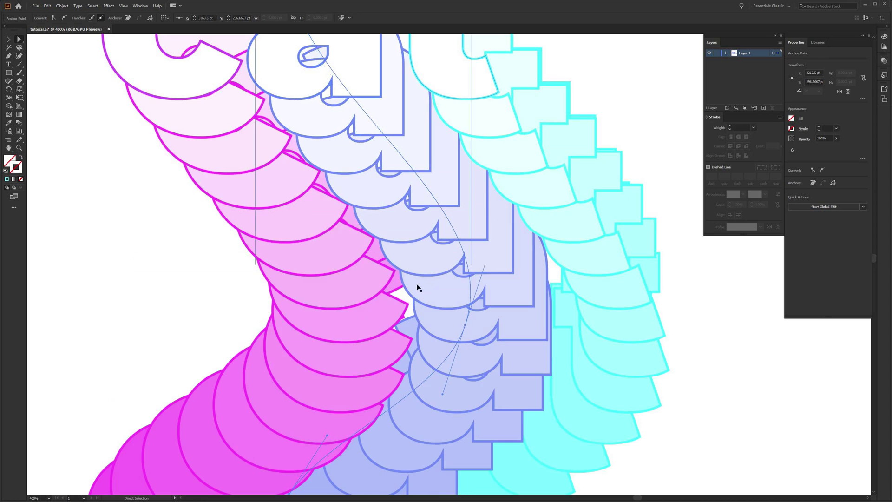
Shorten the lower end of the "cat" blend's spine by removing its end anchor point.
key("ctrl+minus")
key("ctrl+minus")
key("ctrl+minus")
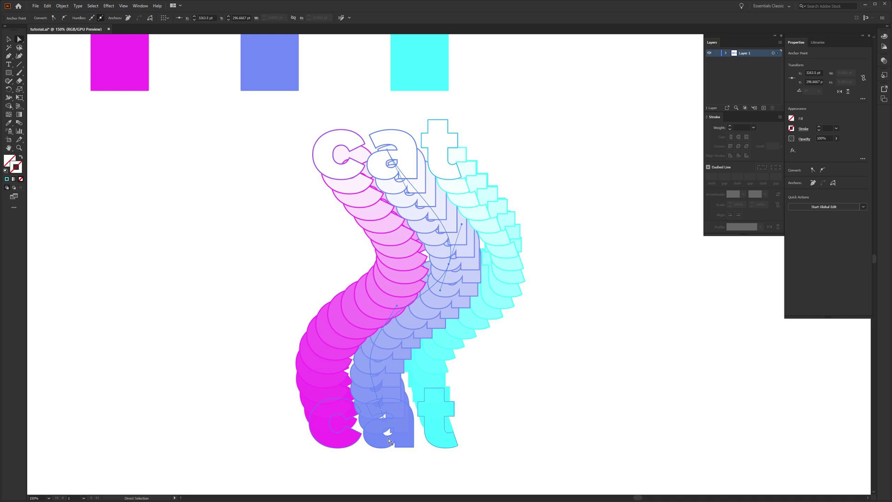
left_click(383, 416)
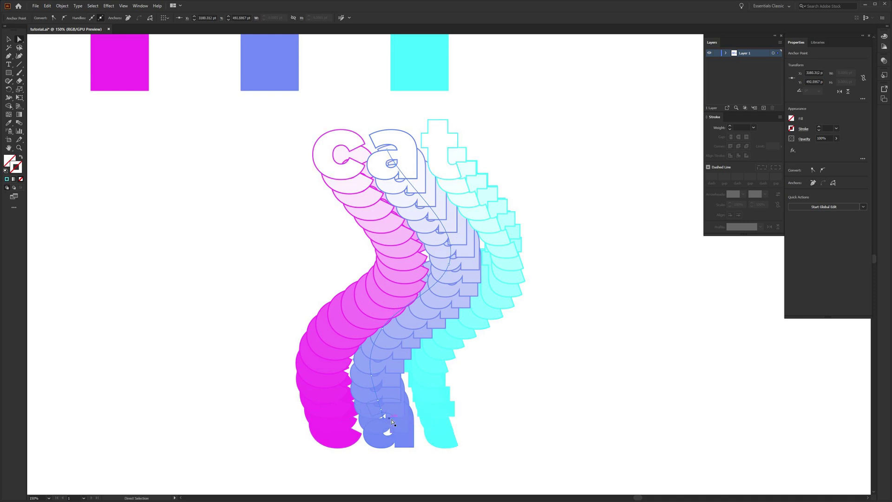
left_click_drag(388, 414, 380, 403)
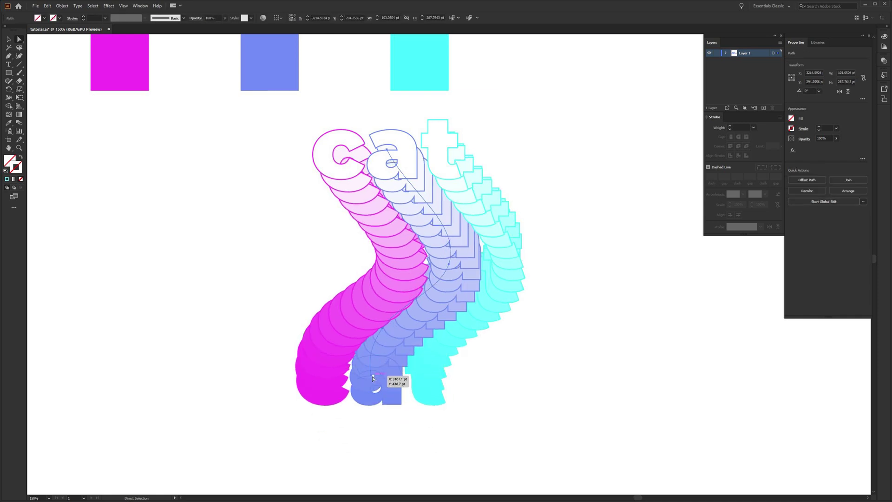
Move the spine's bottom anchor slightly down, shift the lower part of the "cat" blend left and deselect everything.
left_click(372, 377)
left_click(374, 379)
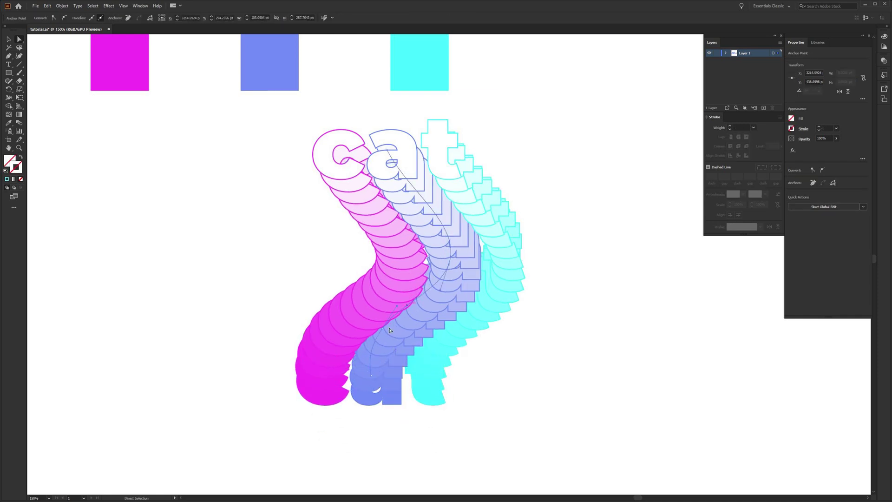
mouse_move(374, 380)
left_mouse_down()
mouse_move(379, 393)
mouse_move(372, 390)
left_mouse_up()
left_click_drag(373, 347, 364, 347)
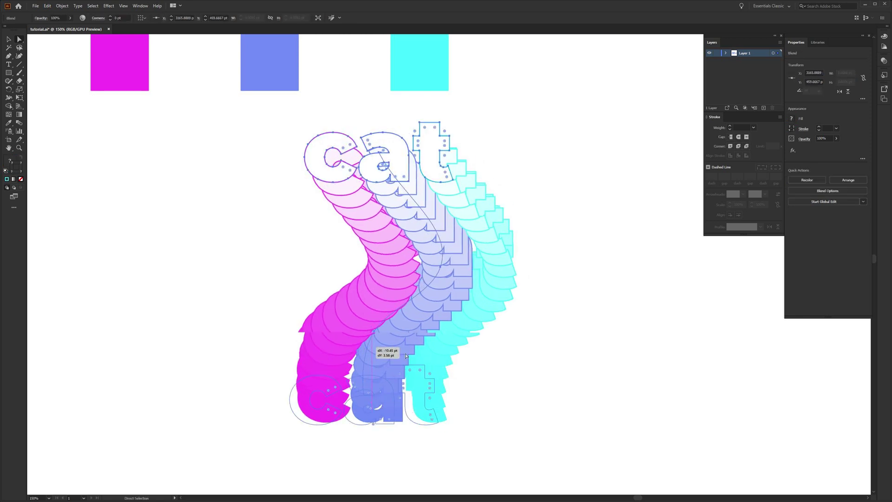
left_click(563, 170)
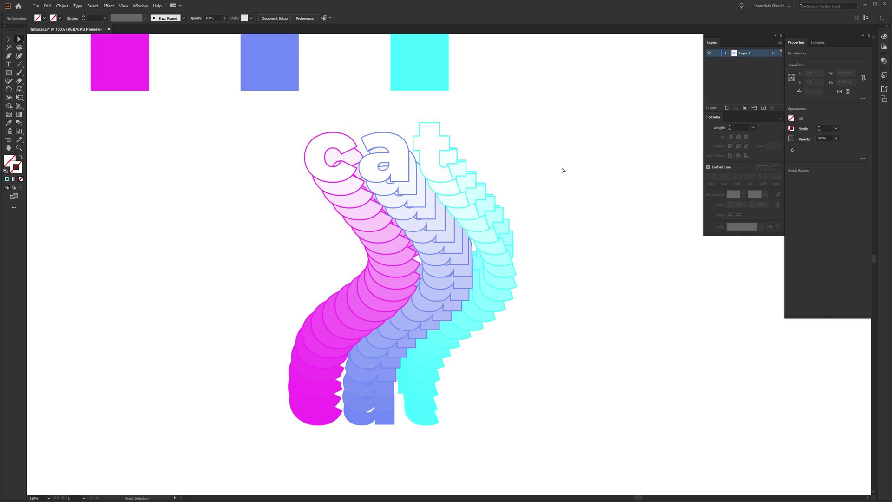